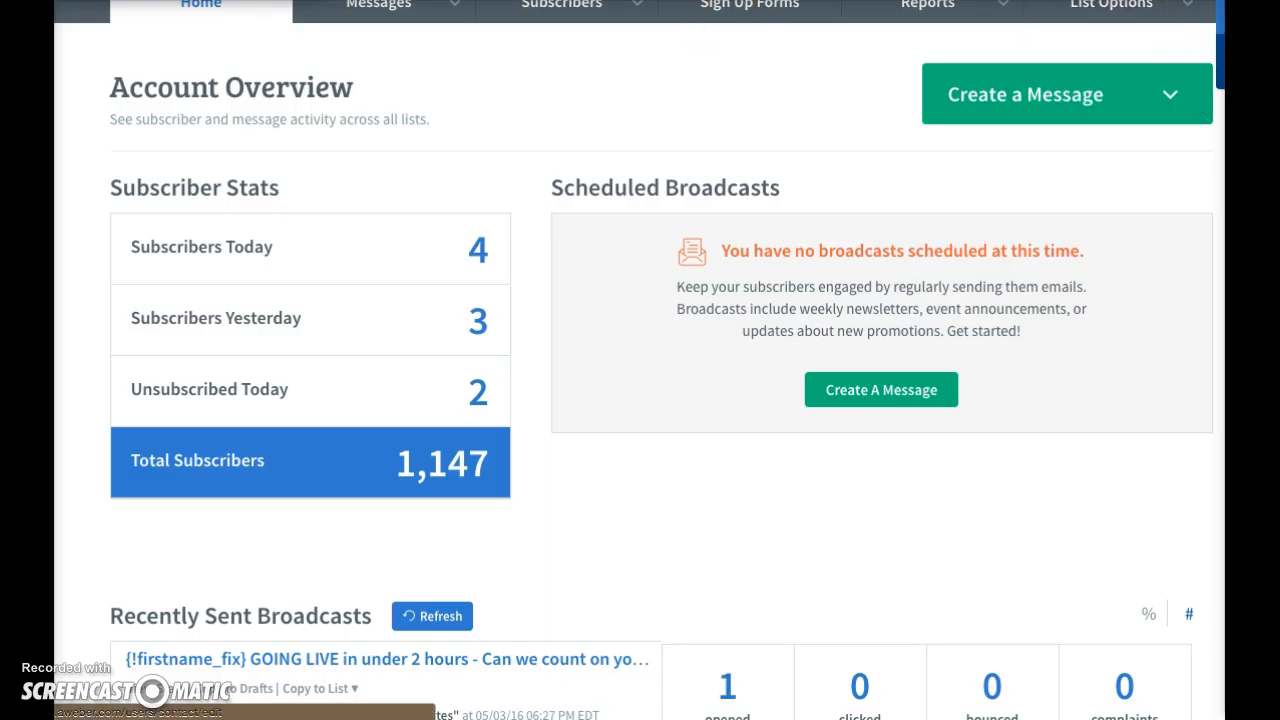
Open the list management page and start creating a new email list
left_click_drag(1222, 6, 1222, 0)
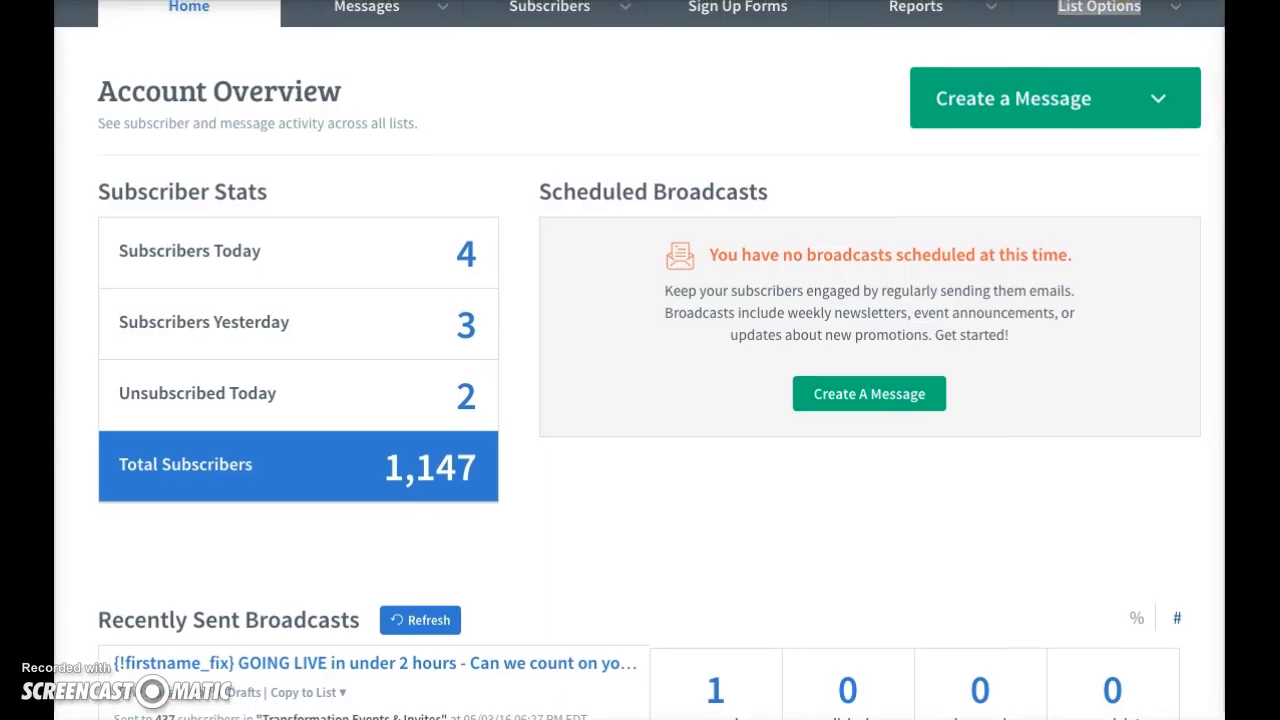
scroll(640, 360, "up", 1)
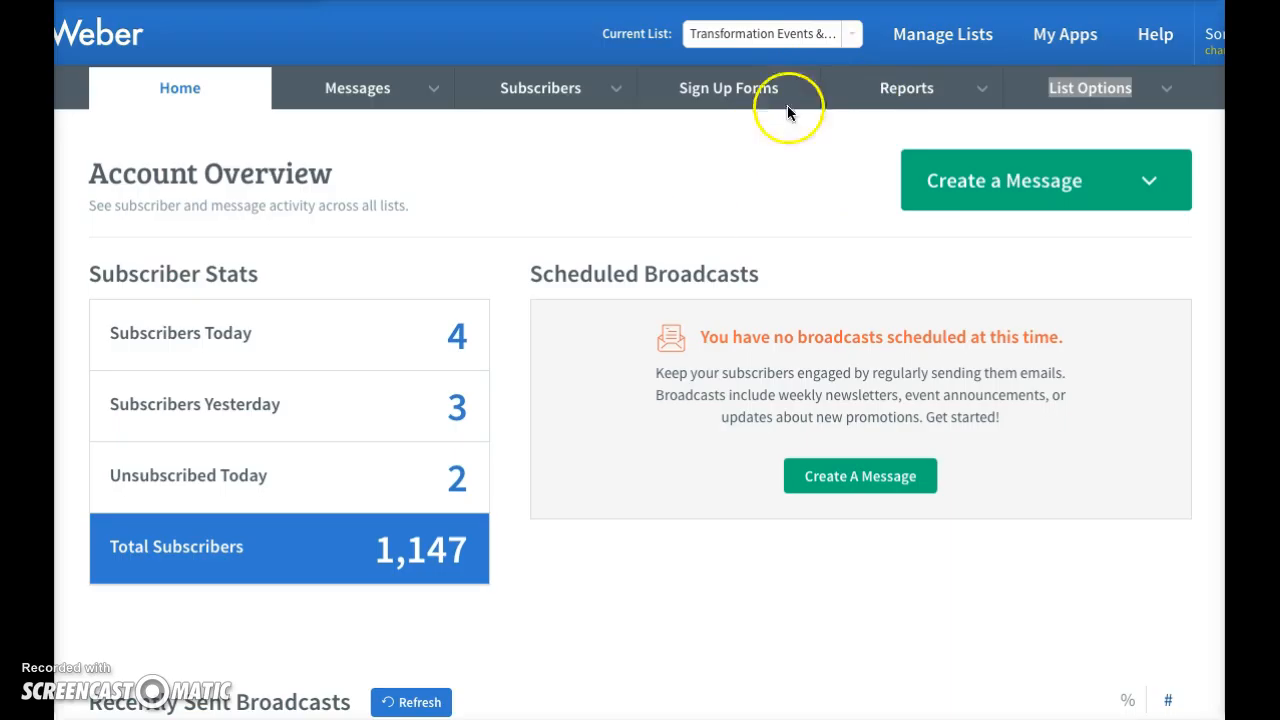
left_click(923, 47)
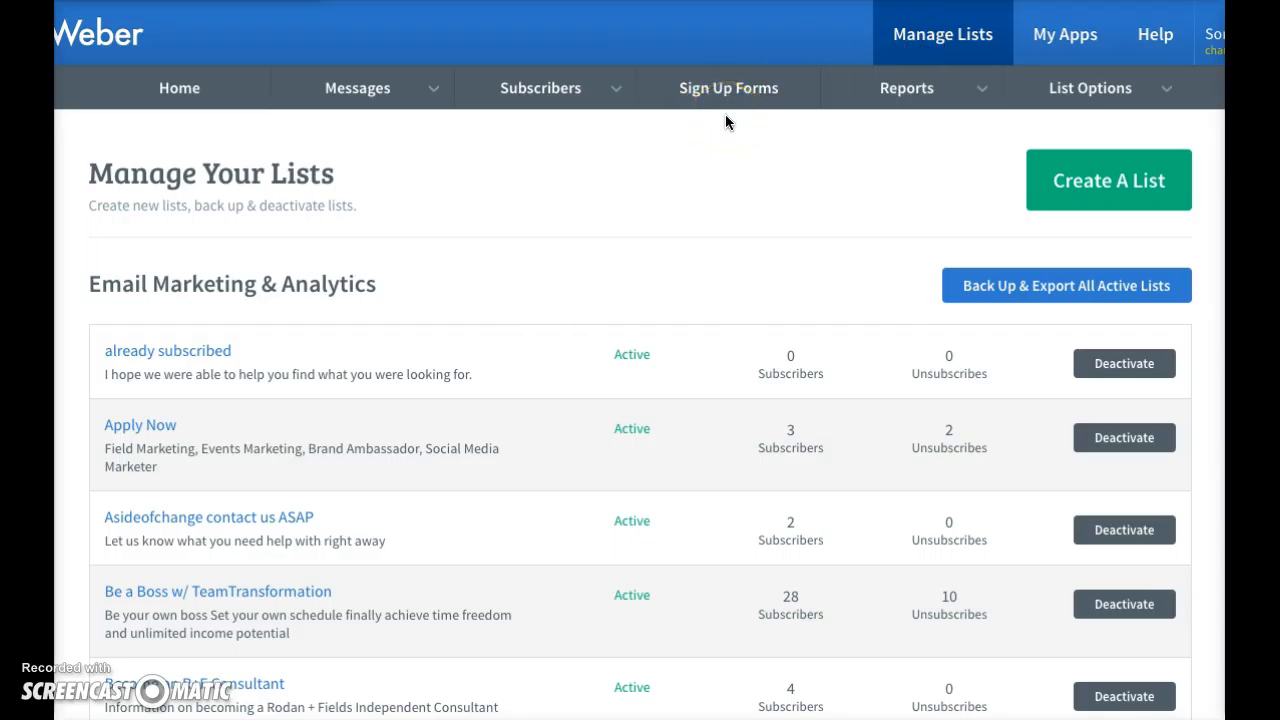
left_click(1080, 181)
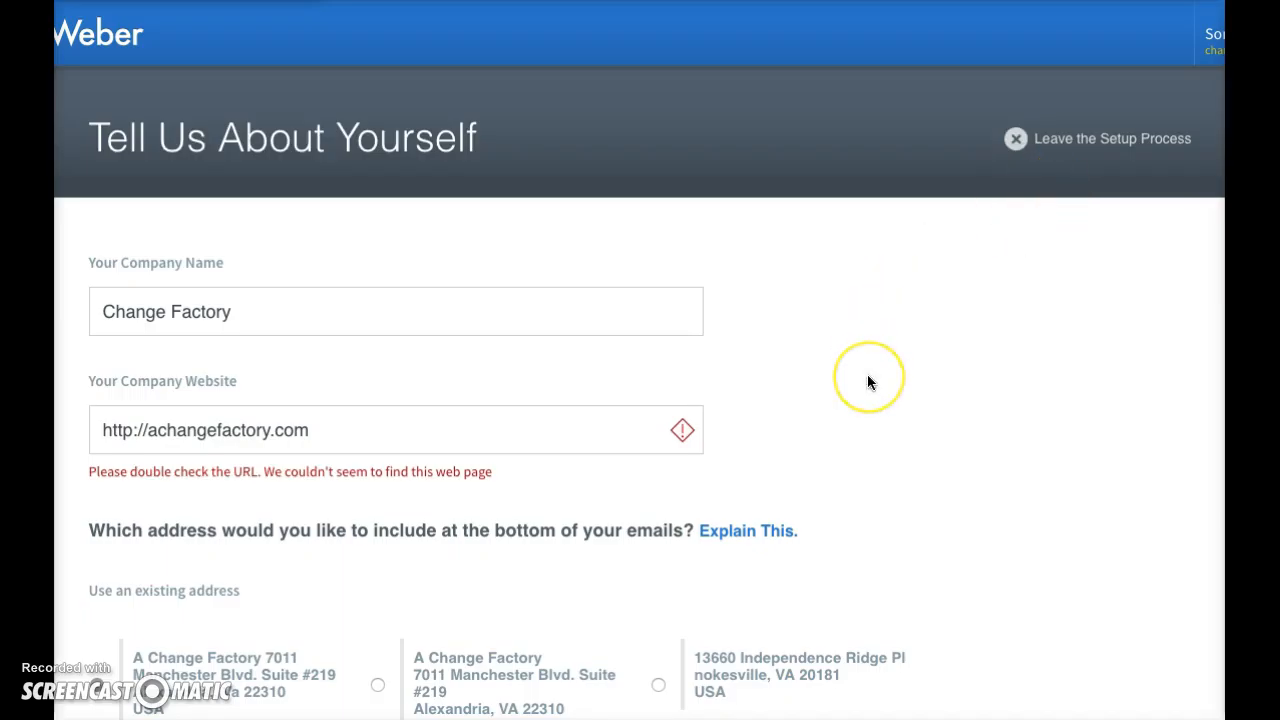
Replace the company name in the new list's setup form with the owner's full name
scroll(867, 376, "down", 1)
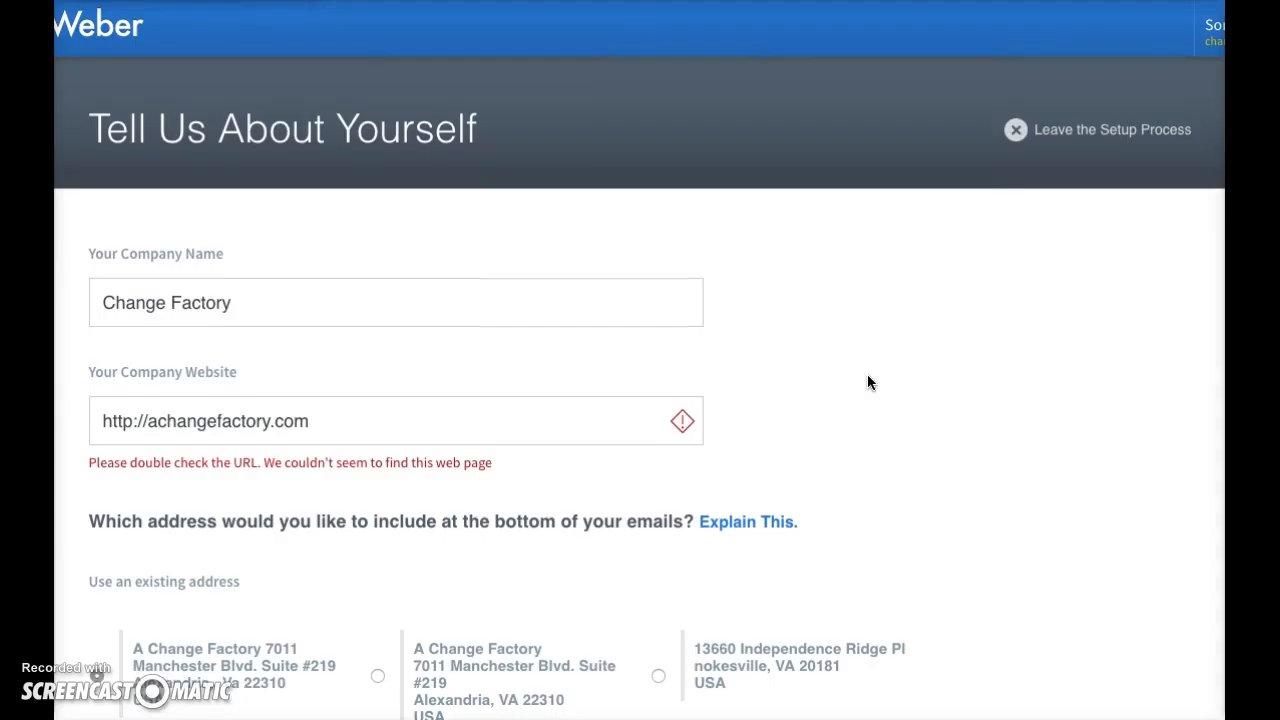
scroll(867, 382, "down", 2)
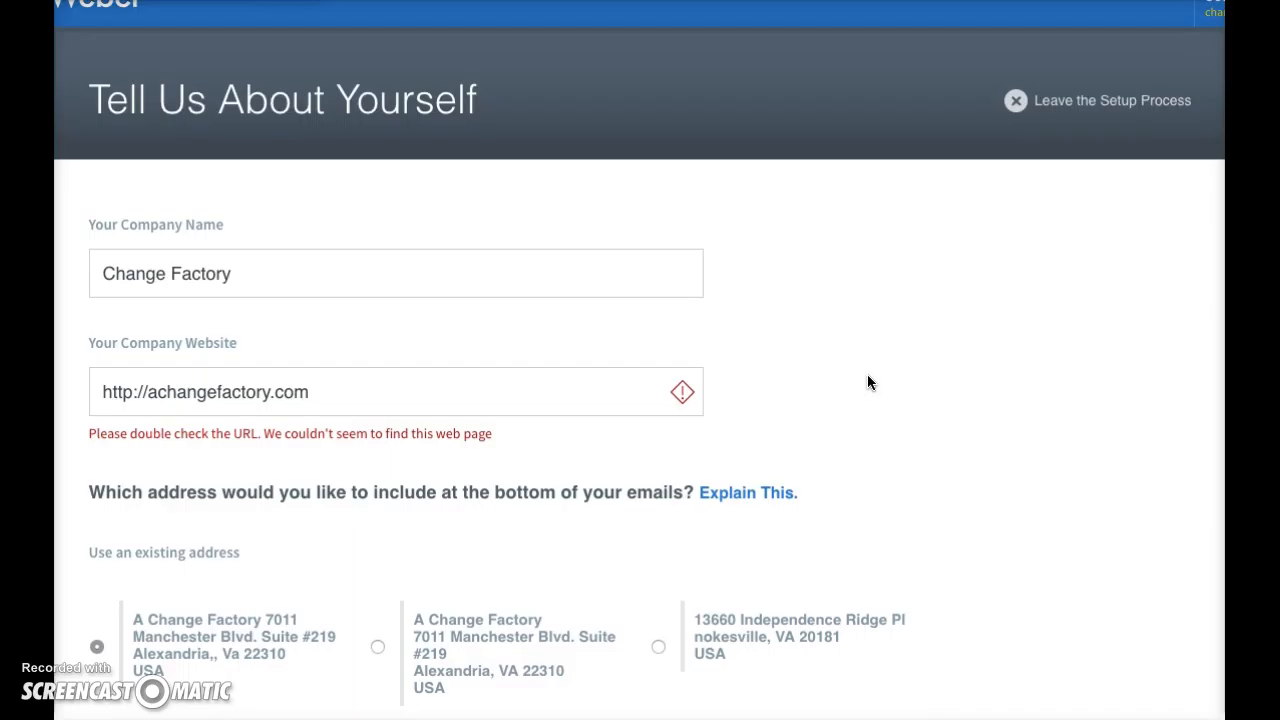
left_click(260, 289)
left_click_drag(266, 280, 70, 264)
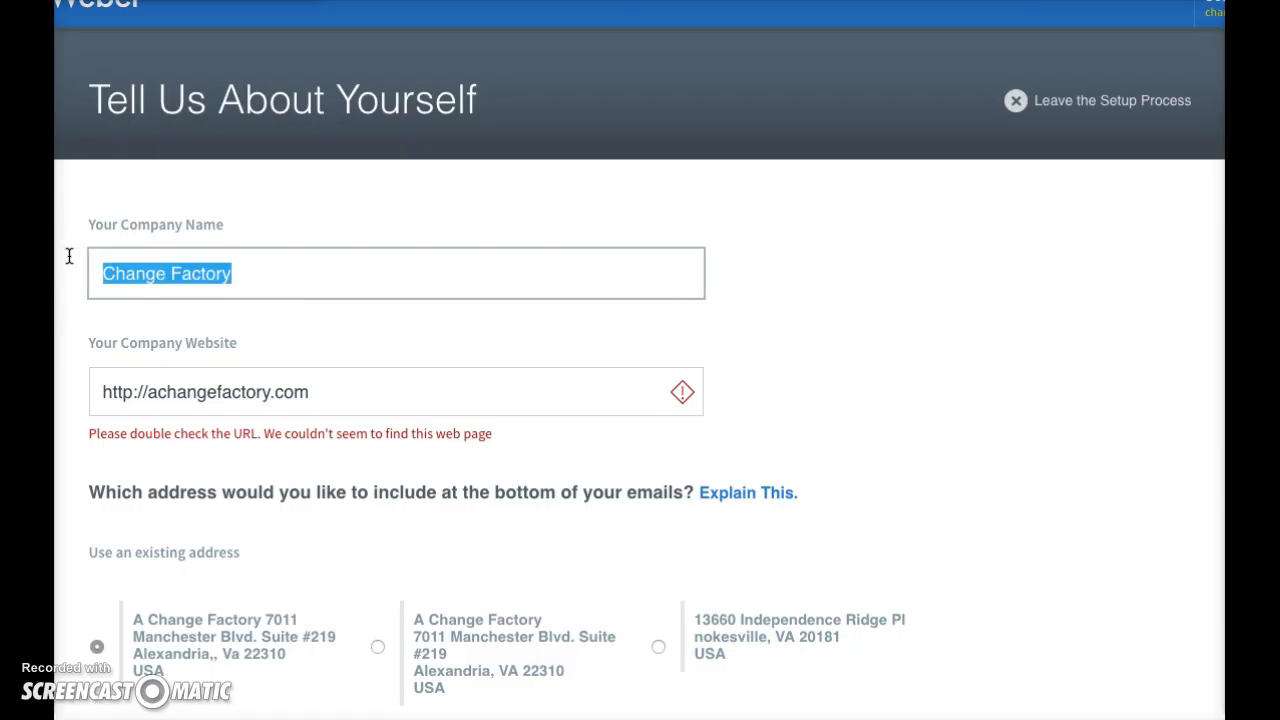
type("Joe Mi")
key("BackSpace")
key("BackSpace")
type("Smith")
left_click(60, 261)
left_click(208, 290)
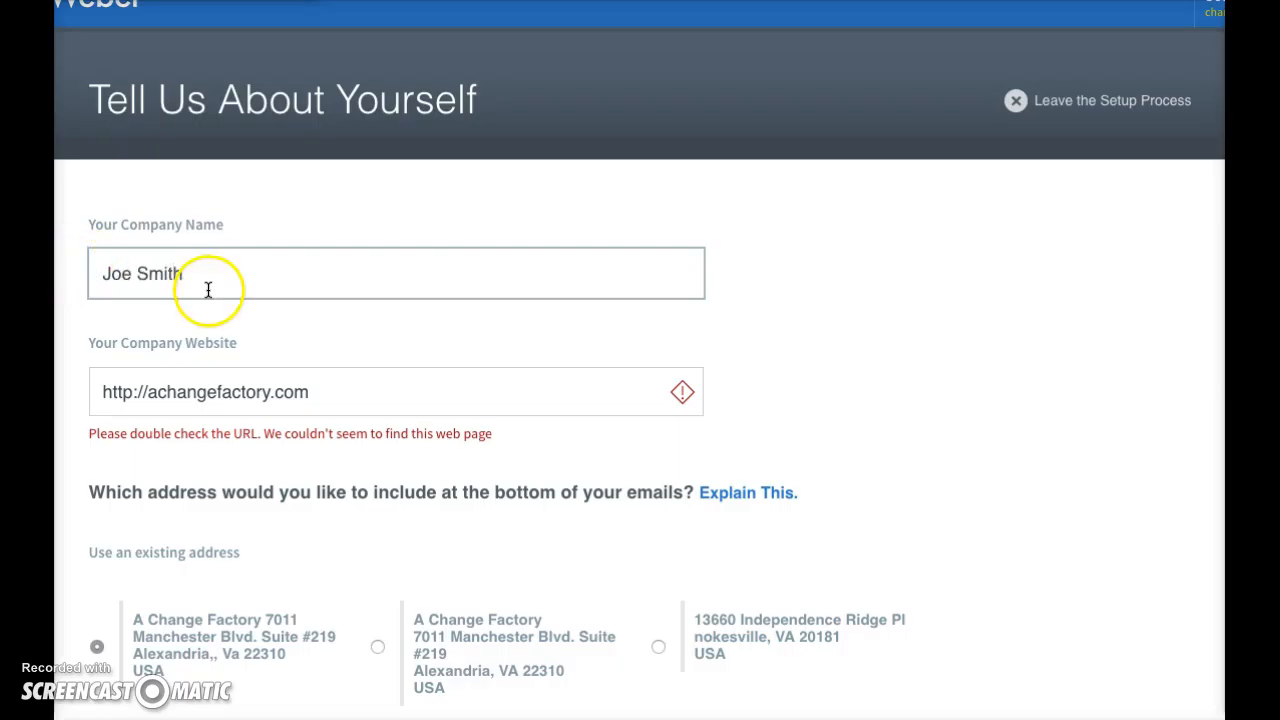
left_click(334, 375)
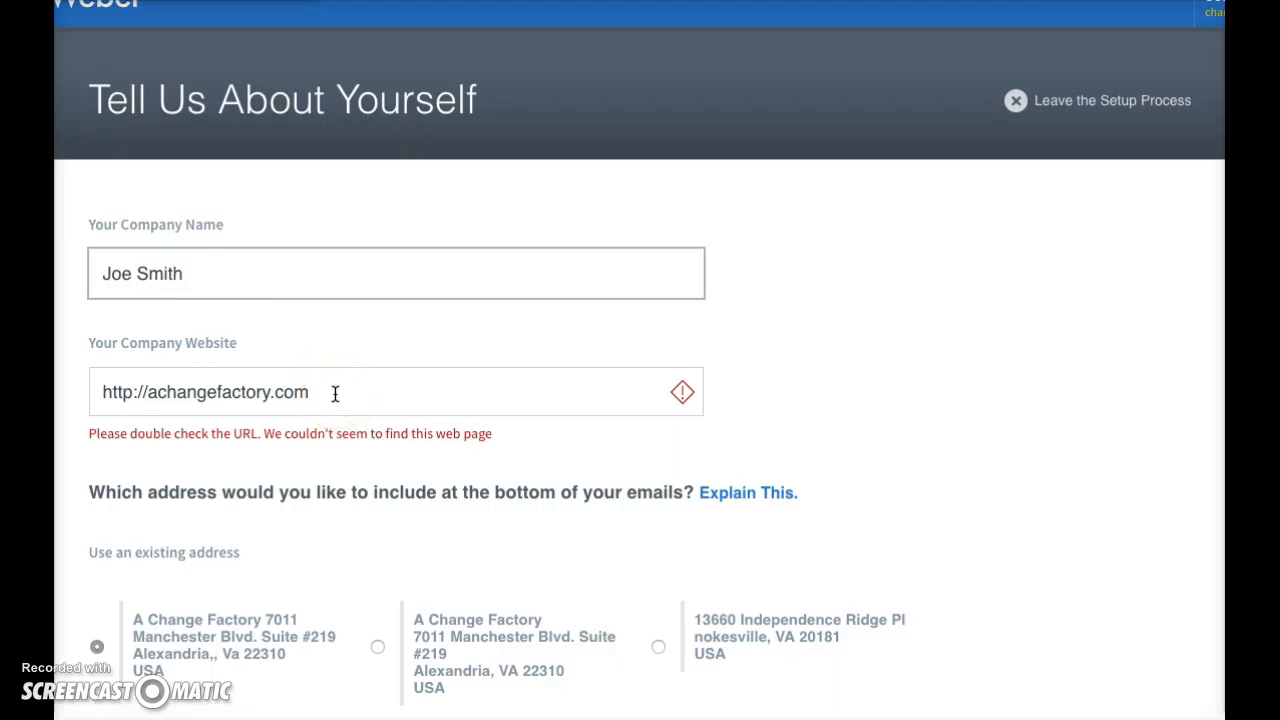
double_click(308, 380)
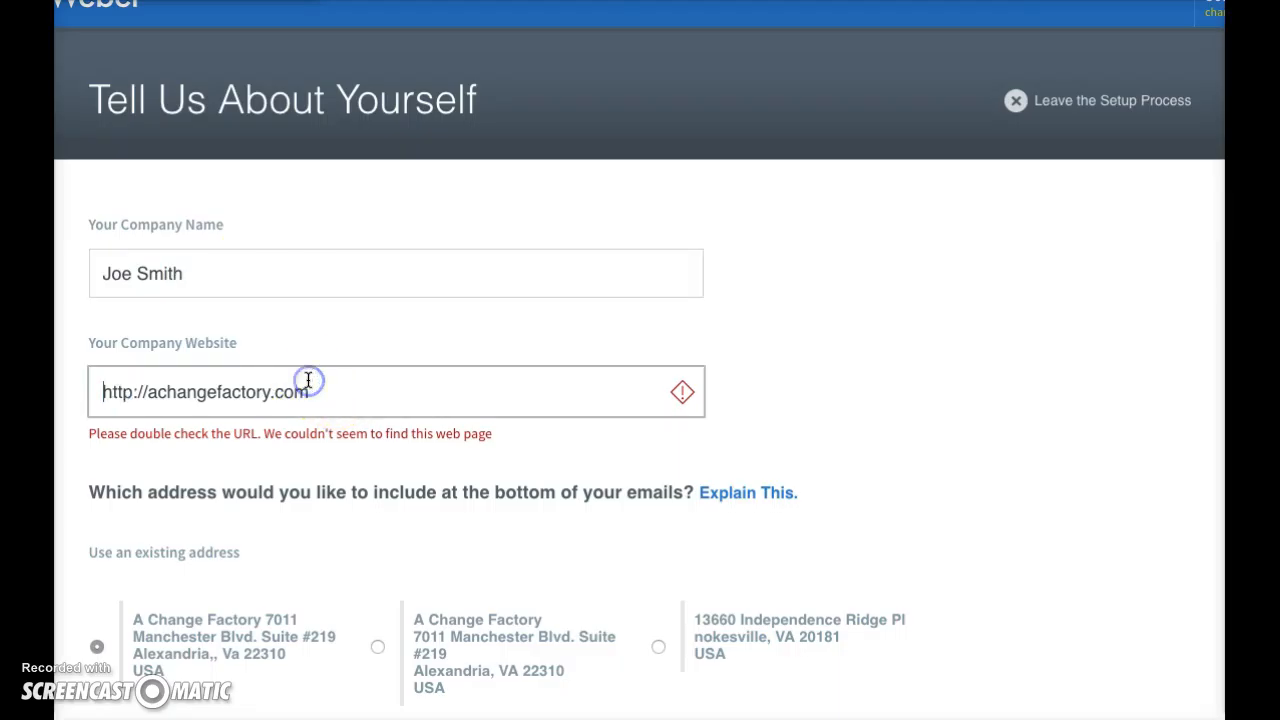
triple_click(308, 380)
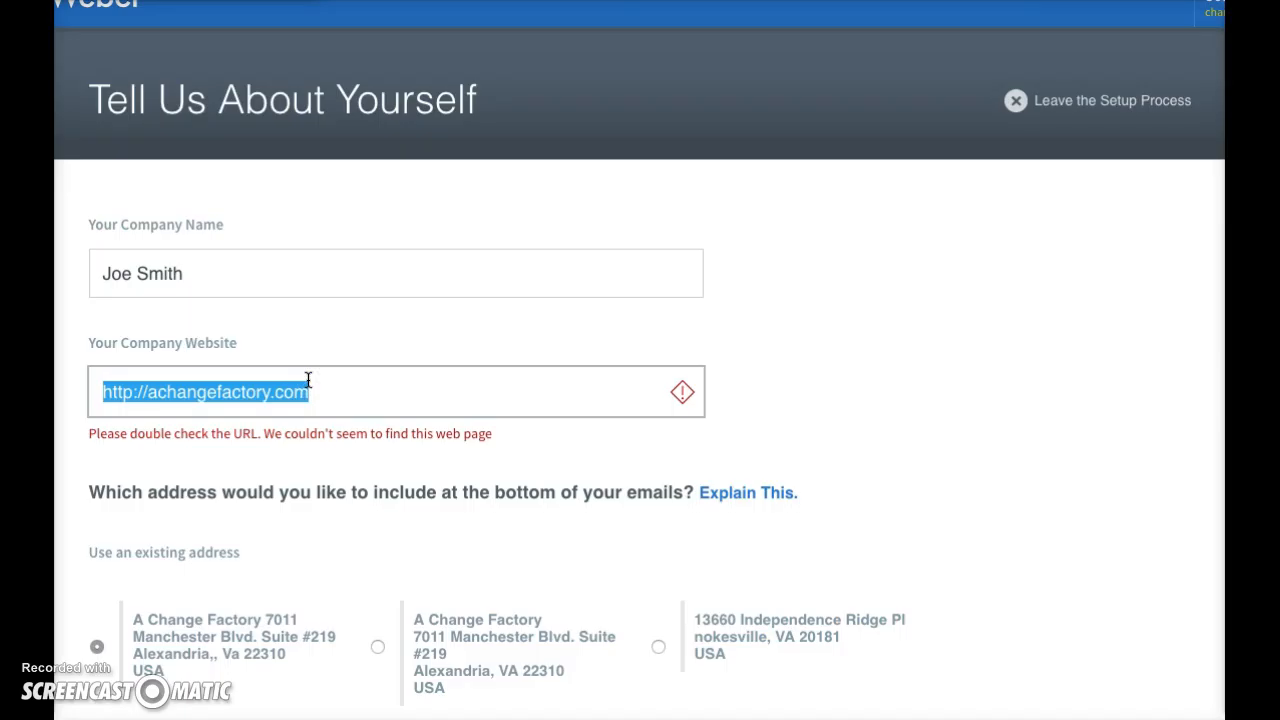
type("htt")
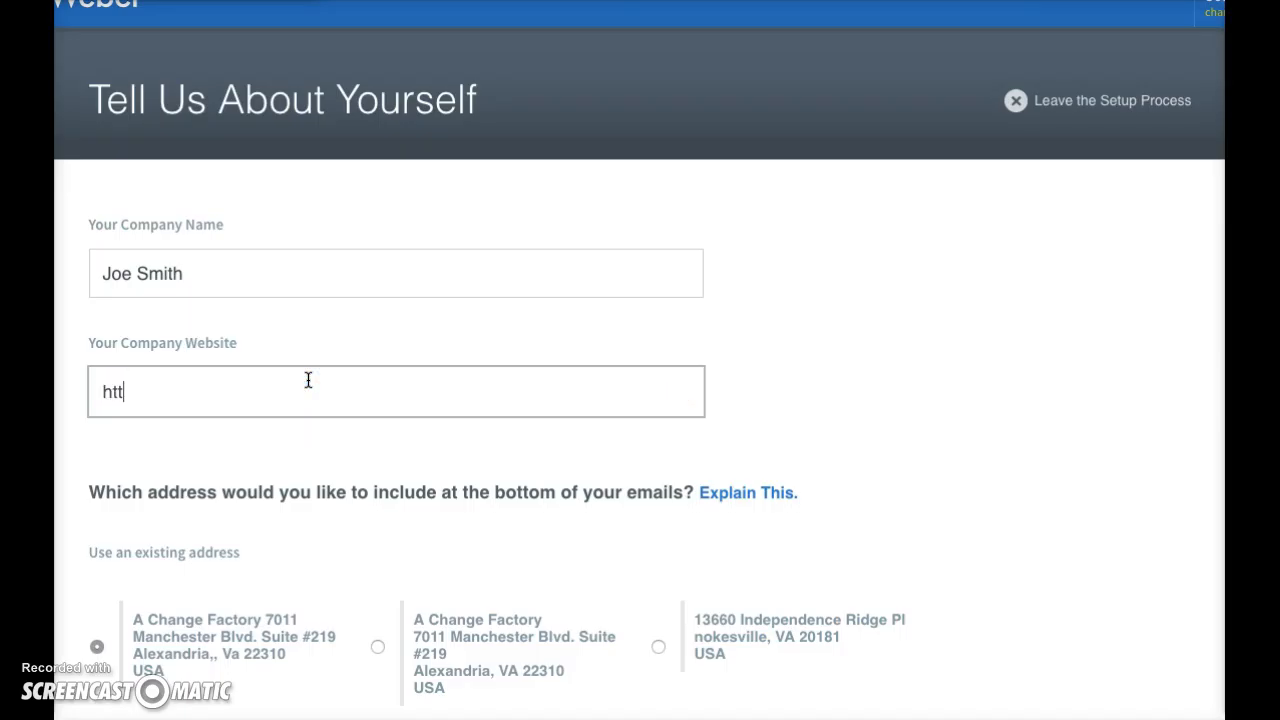
type("p://")
type("joesmith")
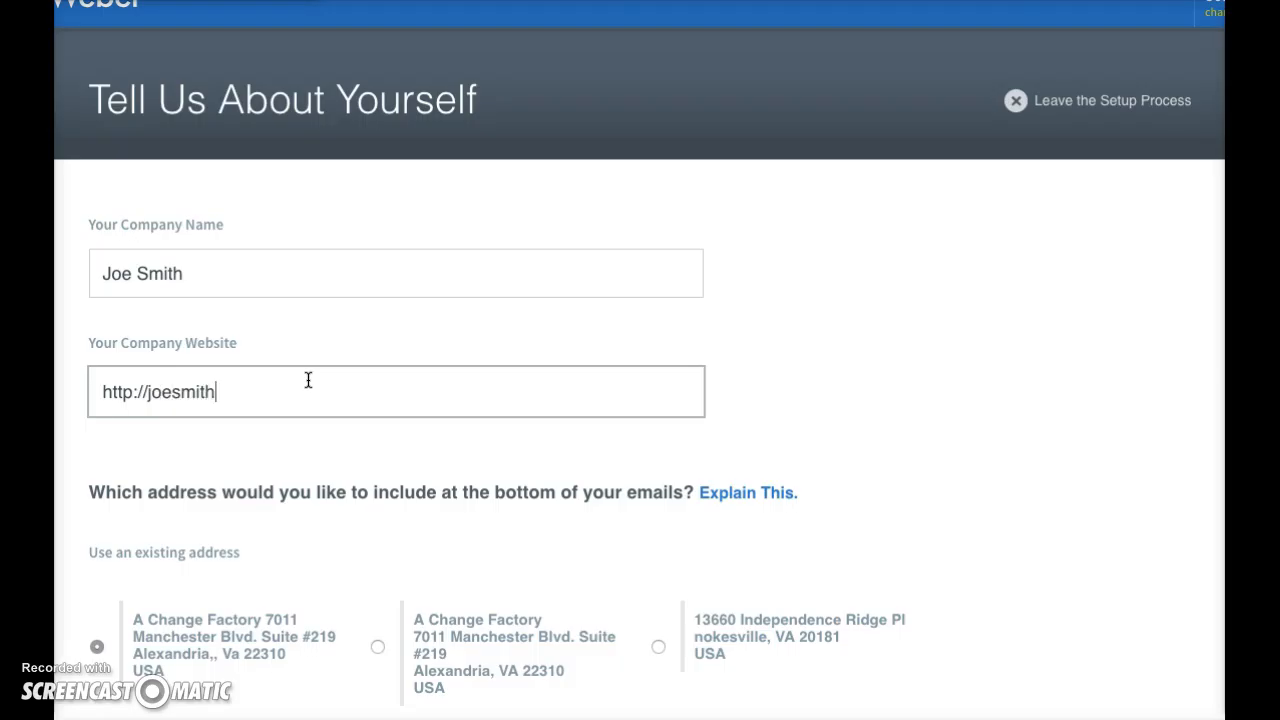
scroll(308, 380, "up", 1)
type(".com")
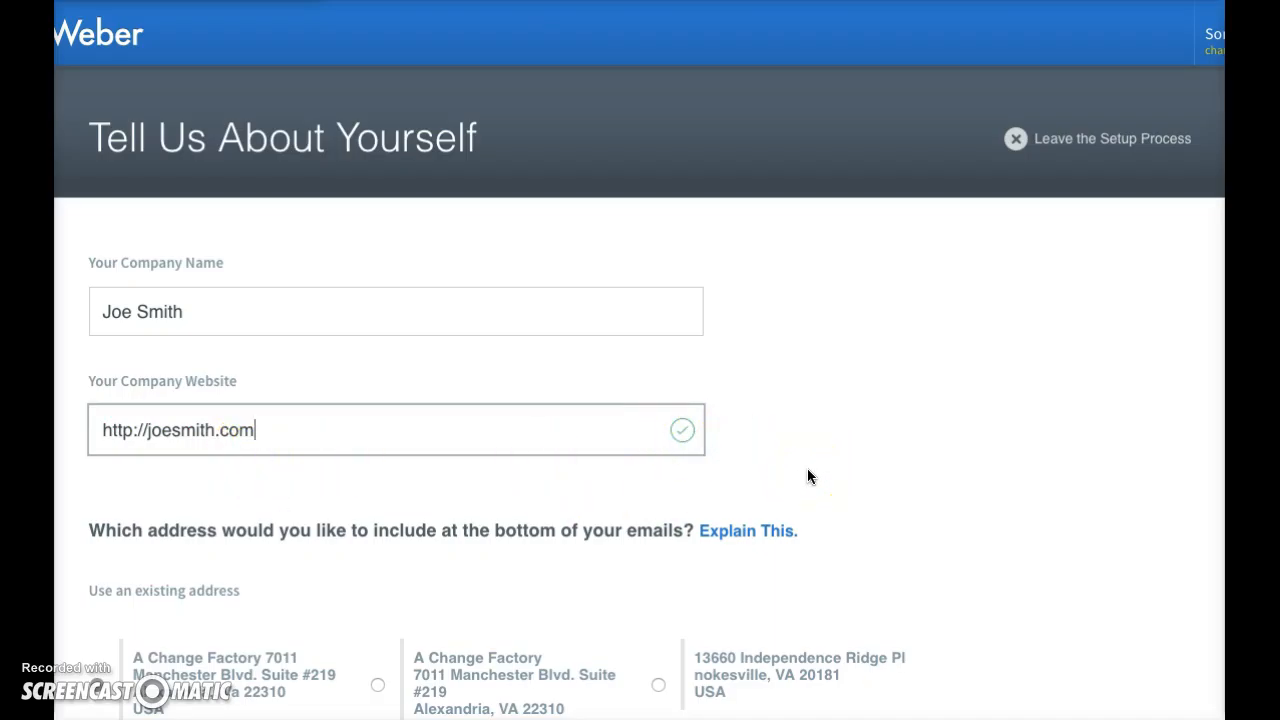
left_click(808, 470)
Replace the sender name shown with the list's emails with the owner's full name
scroll(871, 511, "down", 2)
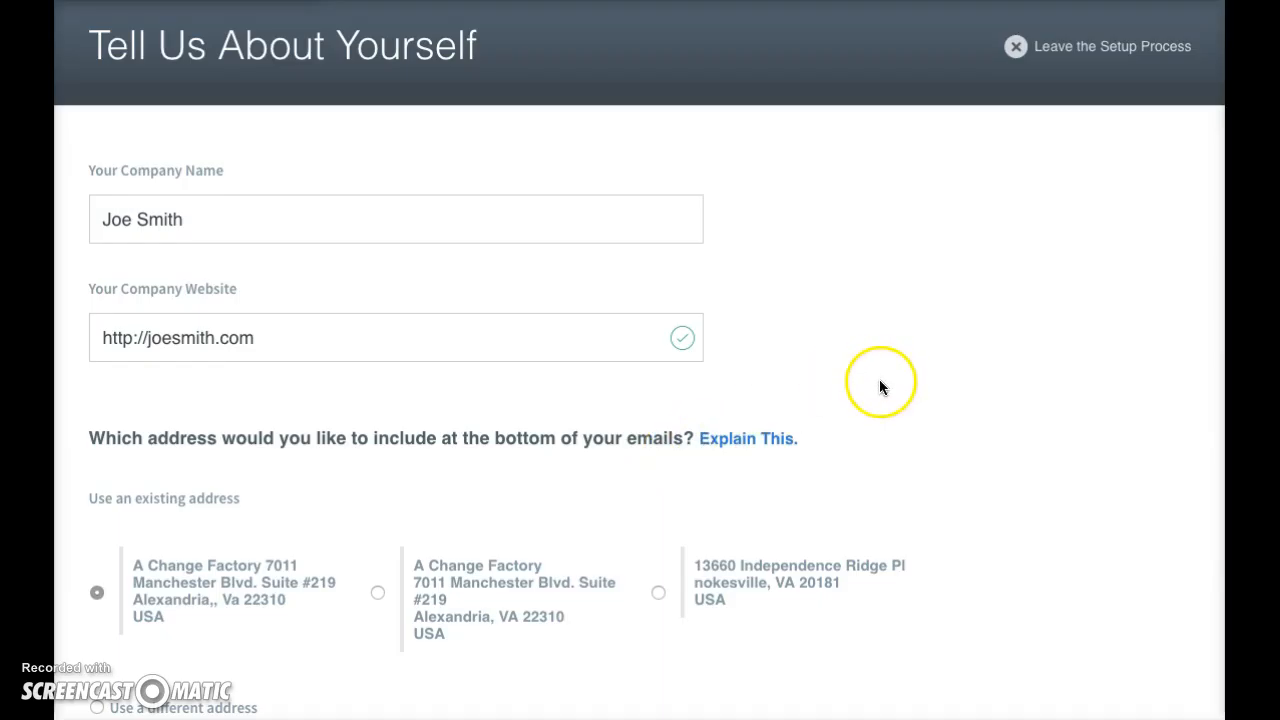
scroll(869, 441, "down", 1)
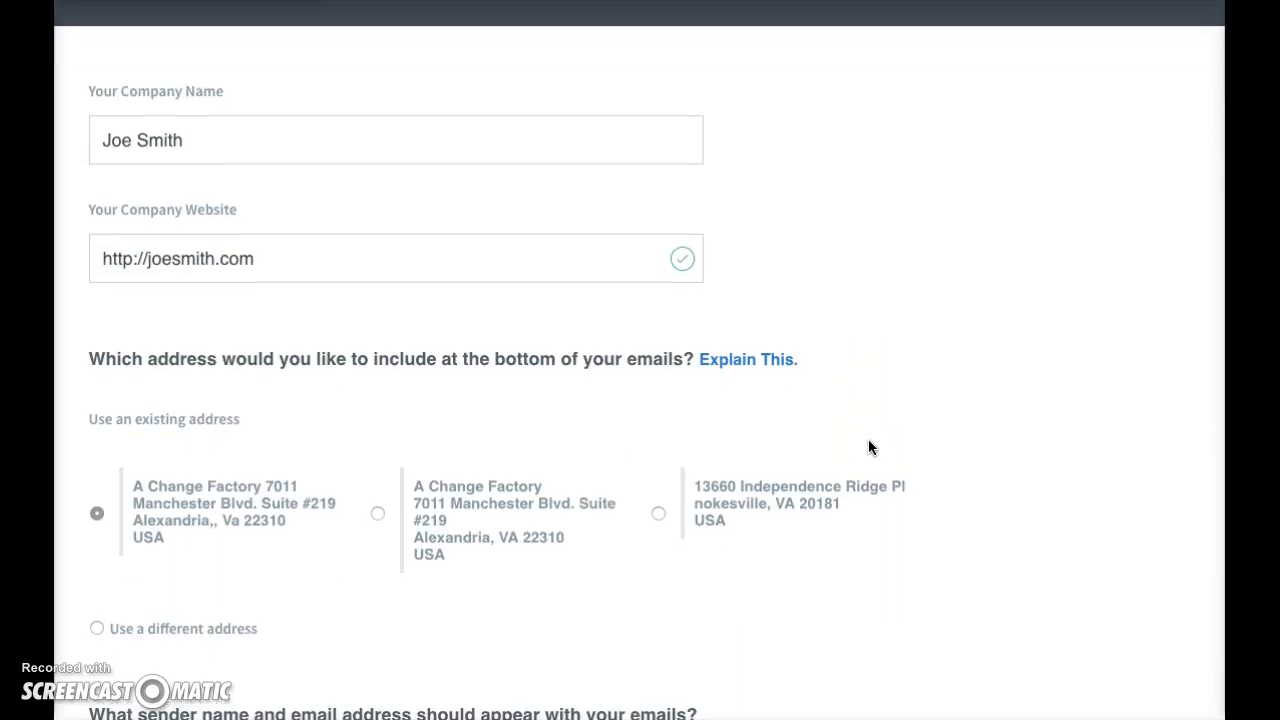
scroll(869, 447, "down", 2)
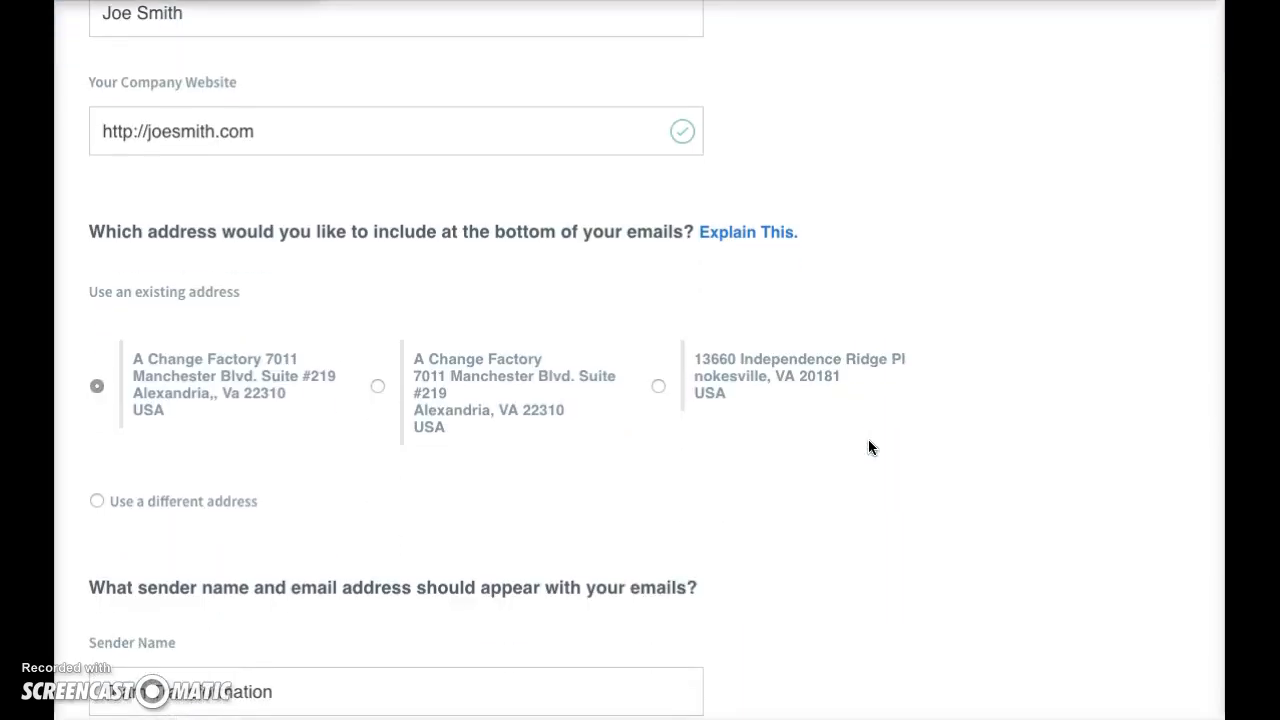
scroll(869, 447, "down", 2)
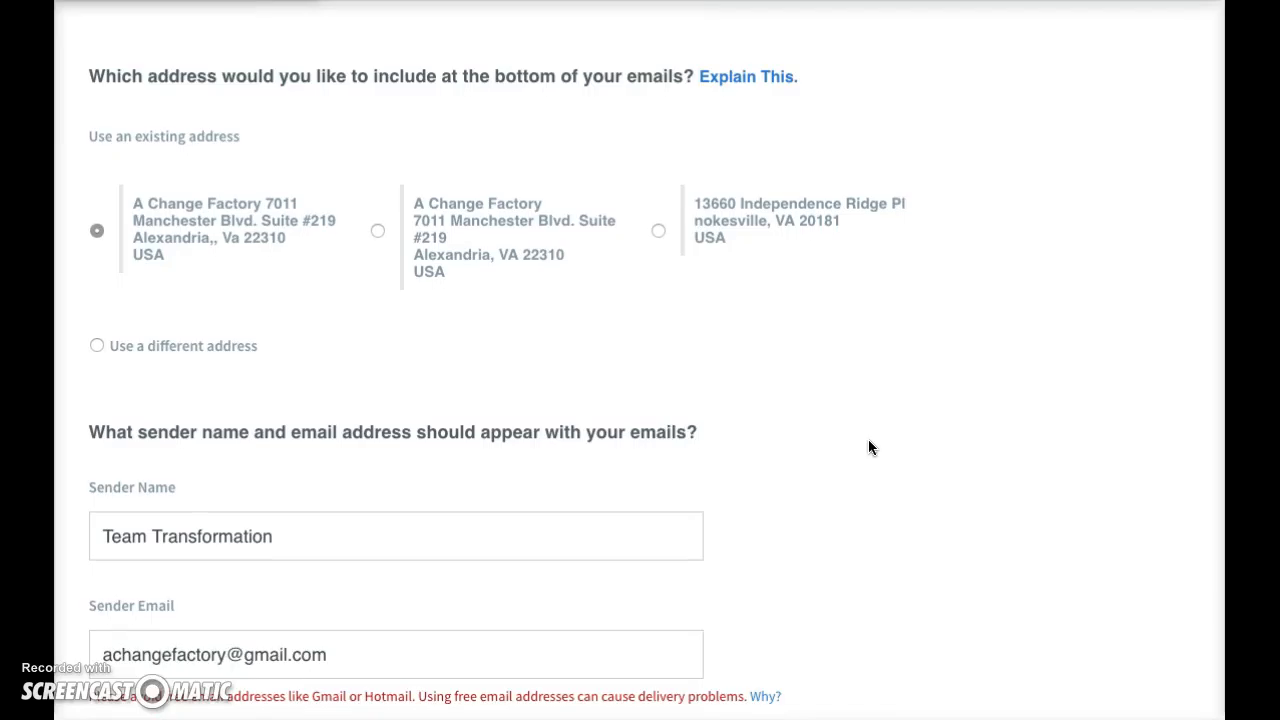
scroll(869, 441, "down", 1)
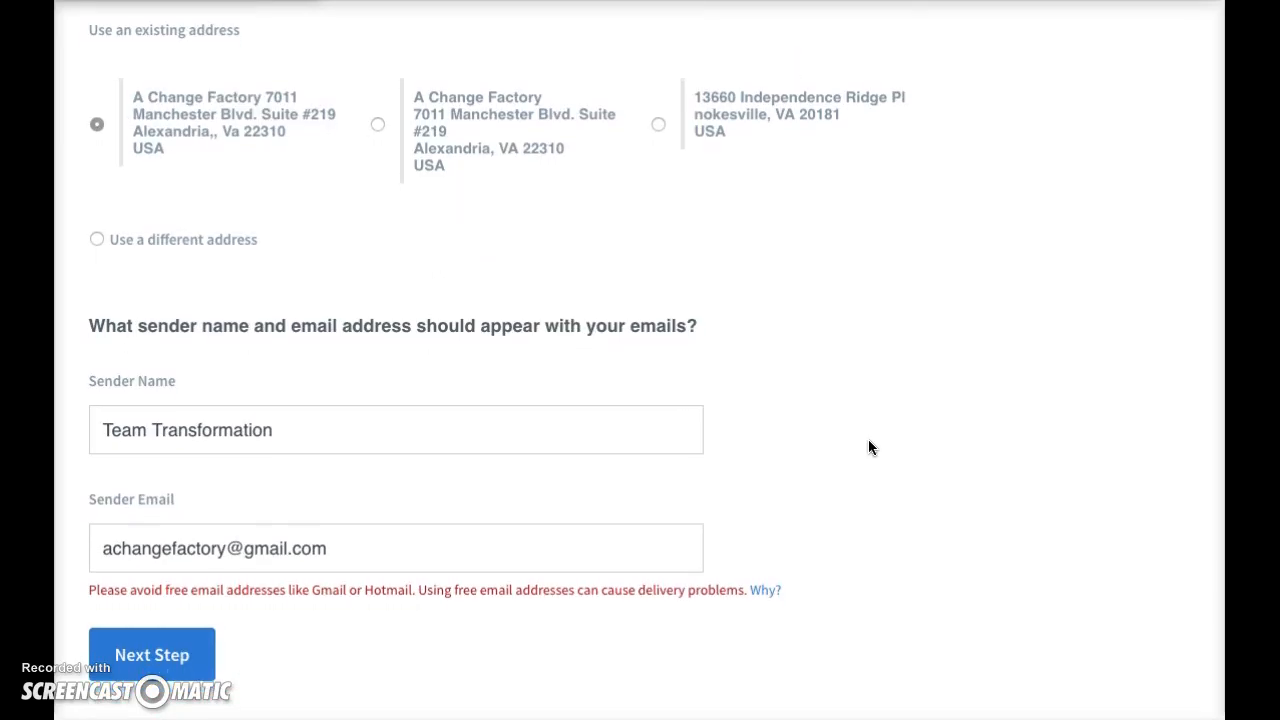
scroll(869, 447, "down", 1)
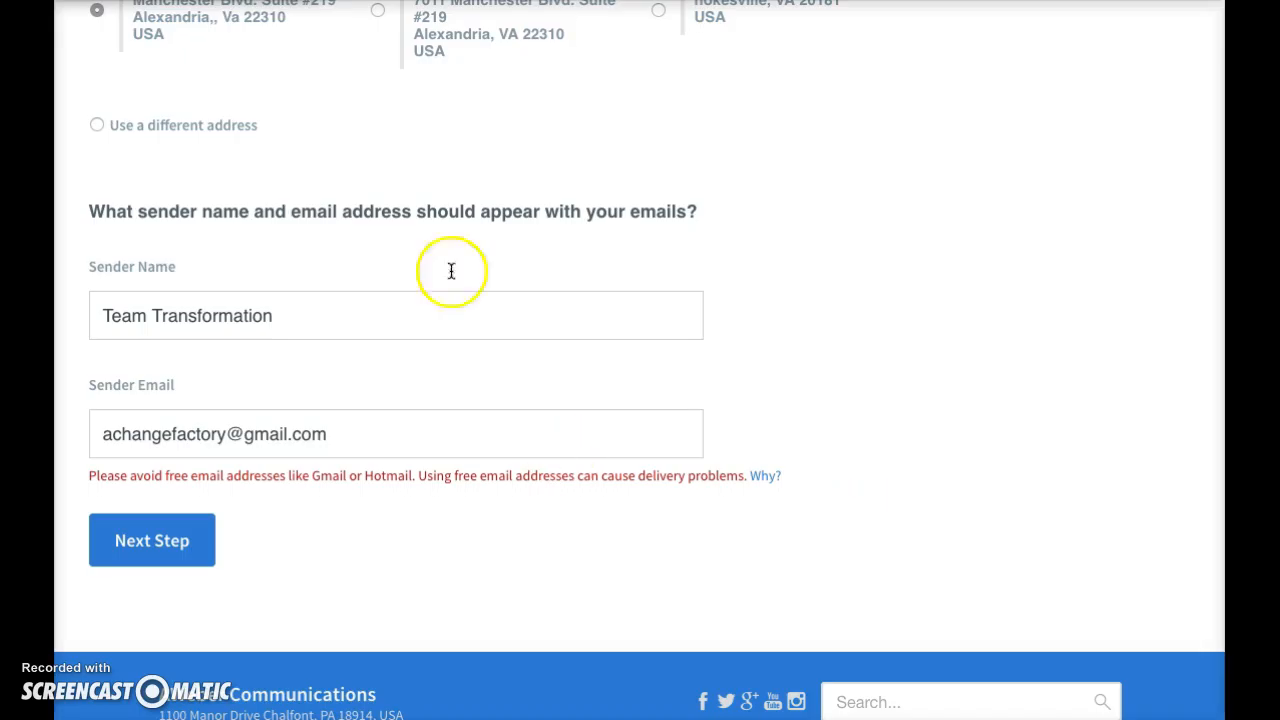
left_click(390, 305)
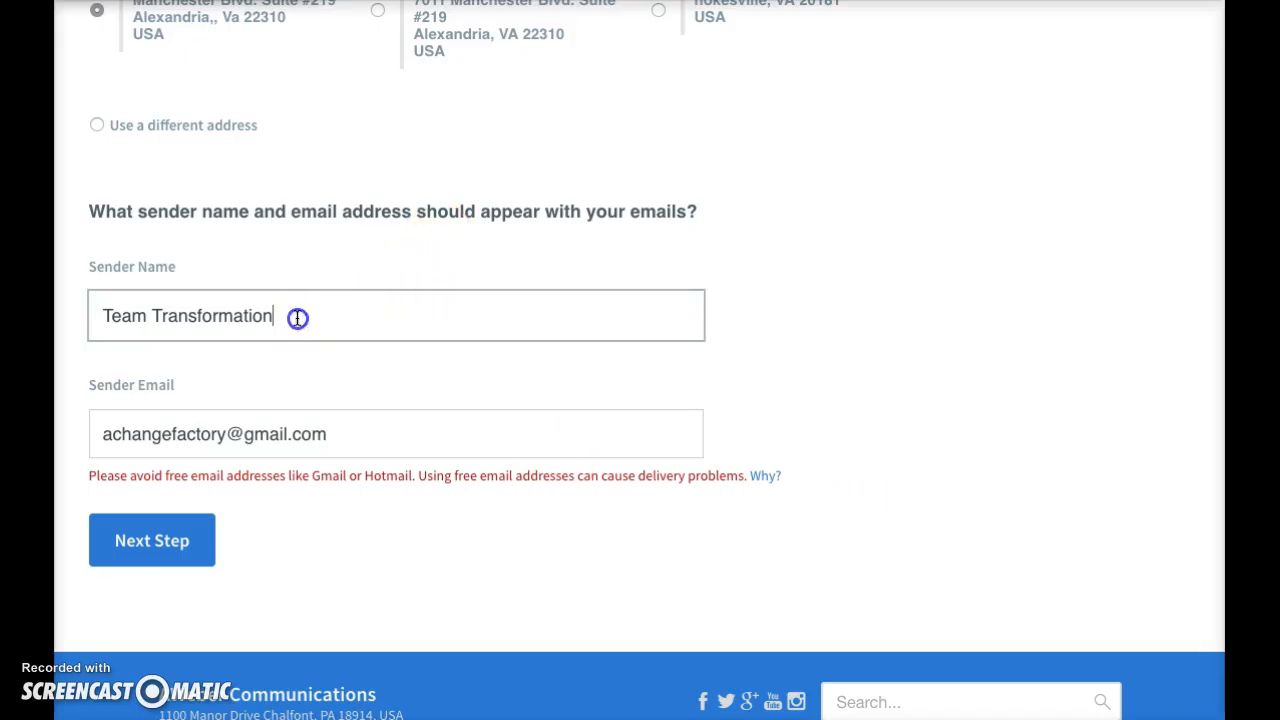
left_click_drag(300, 316, 84, 311)
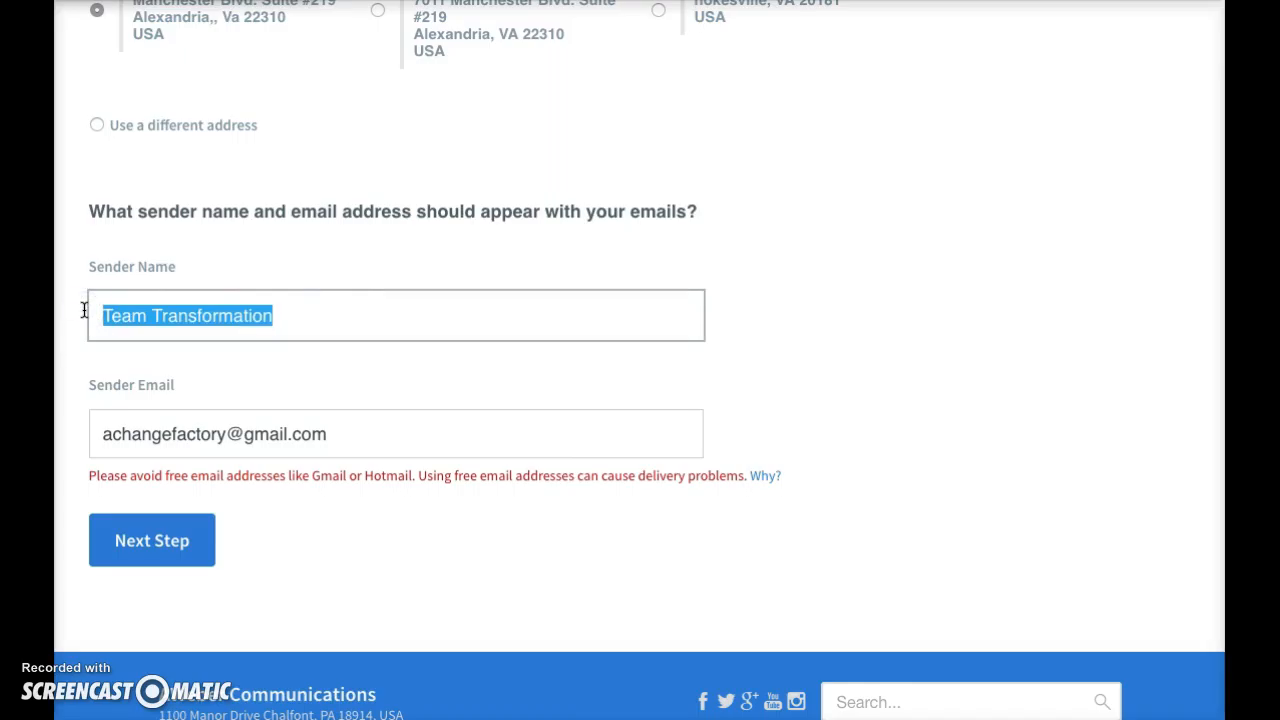
type("Joe SMIT")
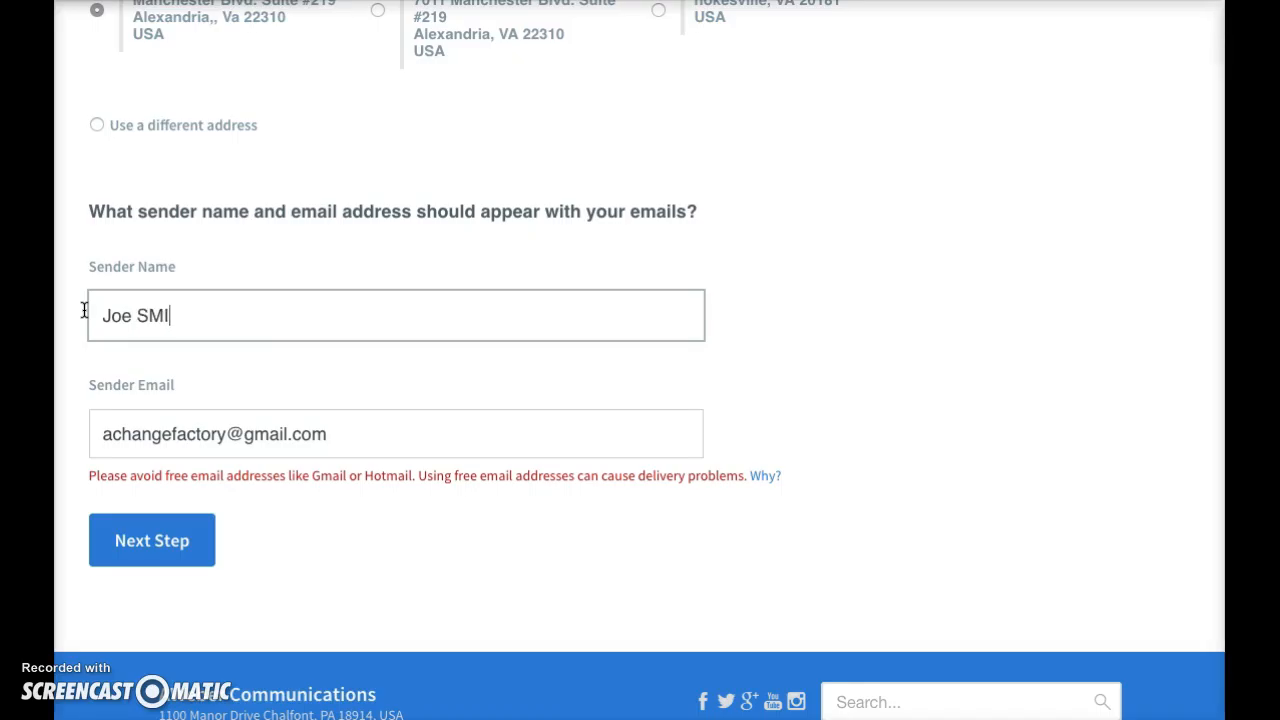
key("BackSpace")
key("BackSpace")
key("BackSpace")
type("D")
key("BackSpace")
type("D")
key("BackSpace")
type("f")
key("BackSpace")
type("mith")
Replace the sender email with the owner's Gmail address and continue to the list details
left_click_drag(229, 437, 98, 436)
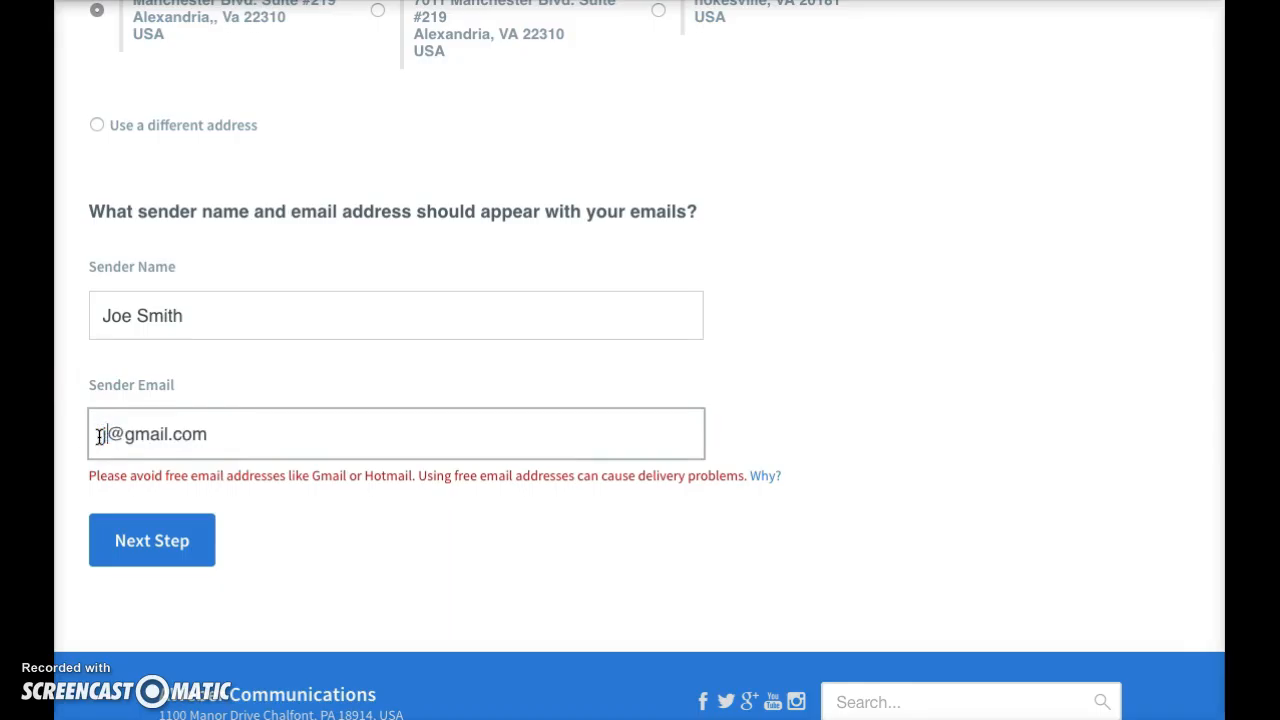
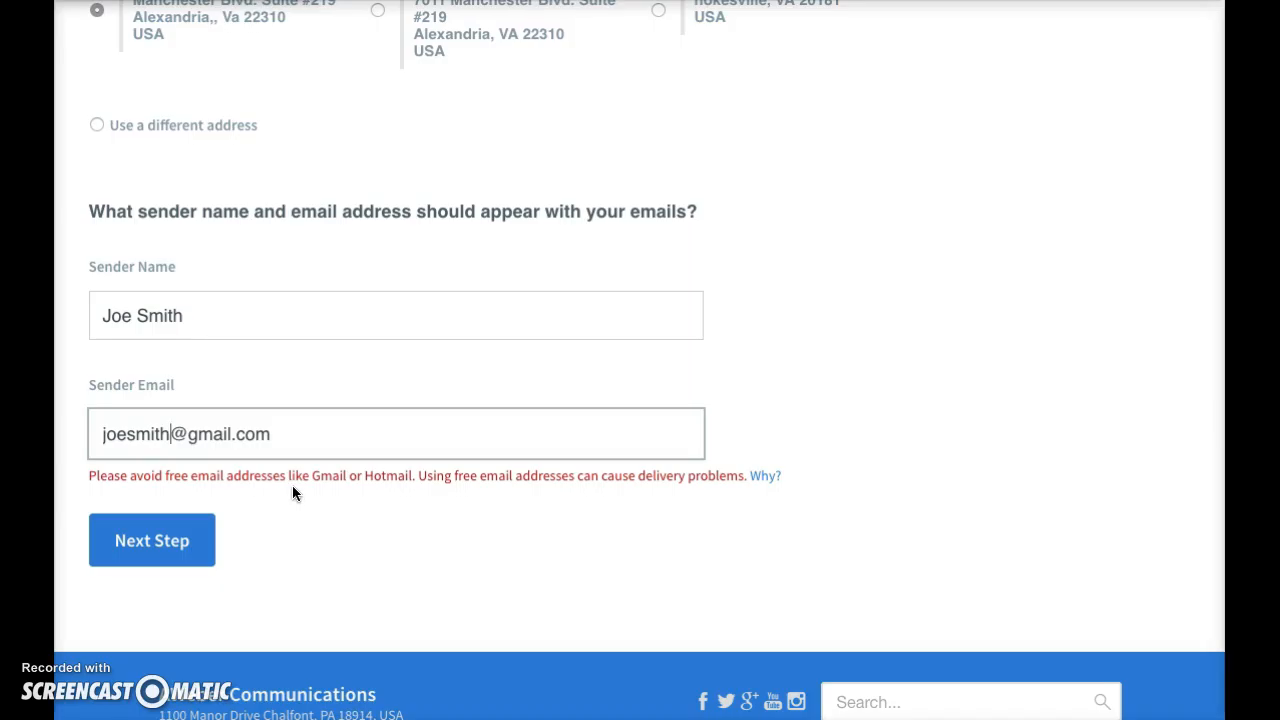
left_click(156, 550)
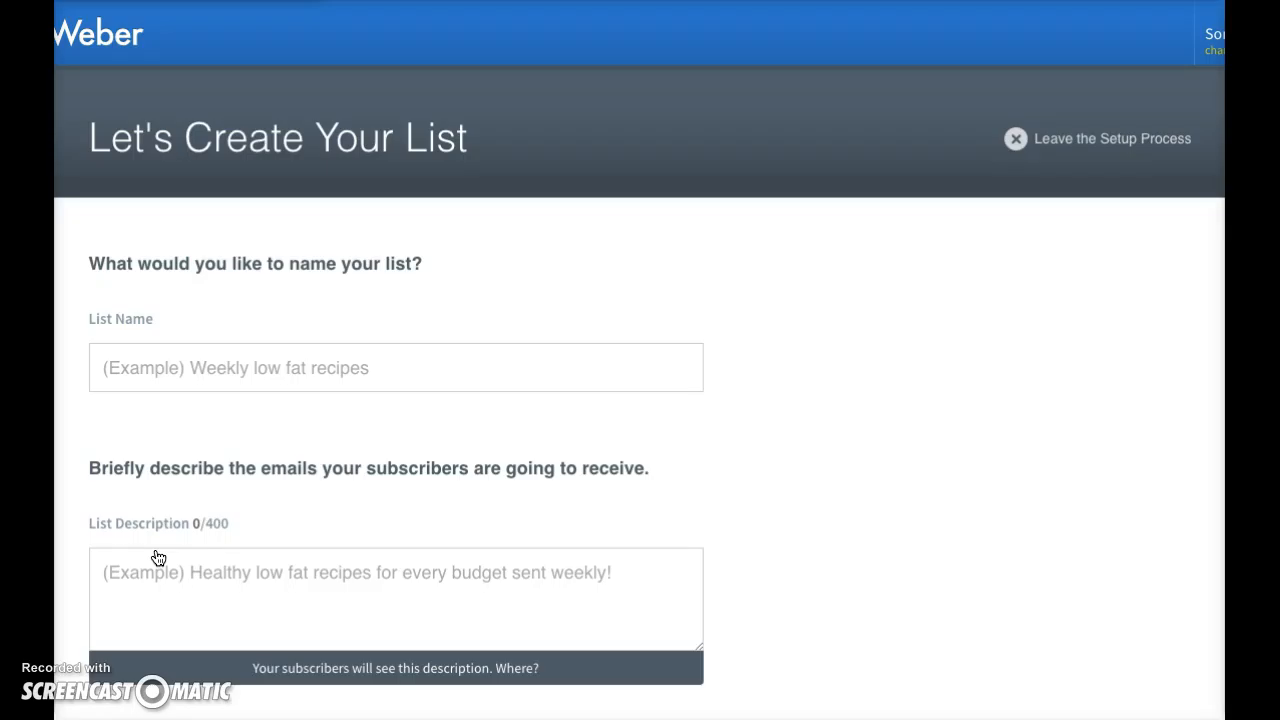
Name the new list "Motivational quotes and biz tips"
left_click(178, 350)
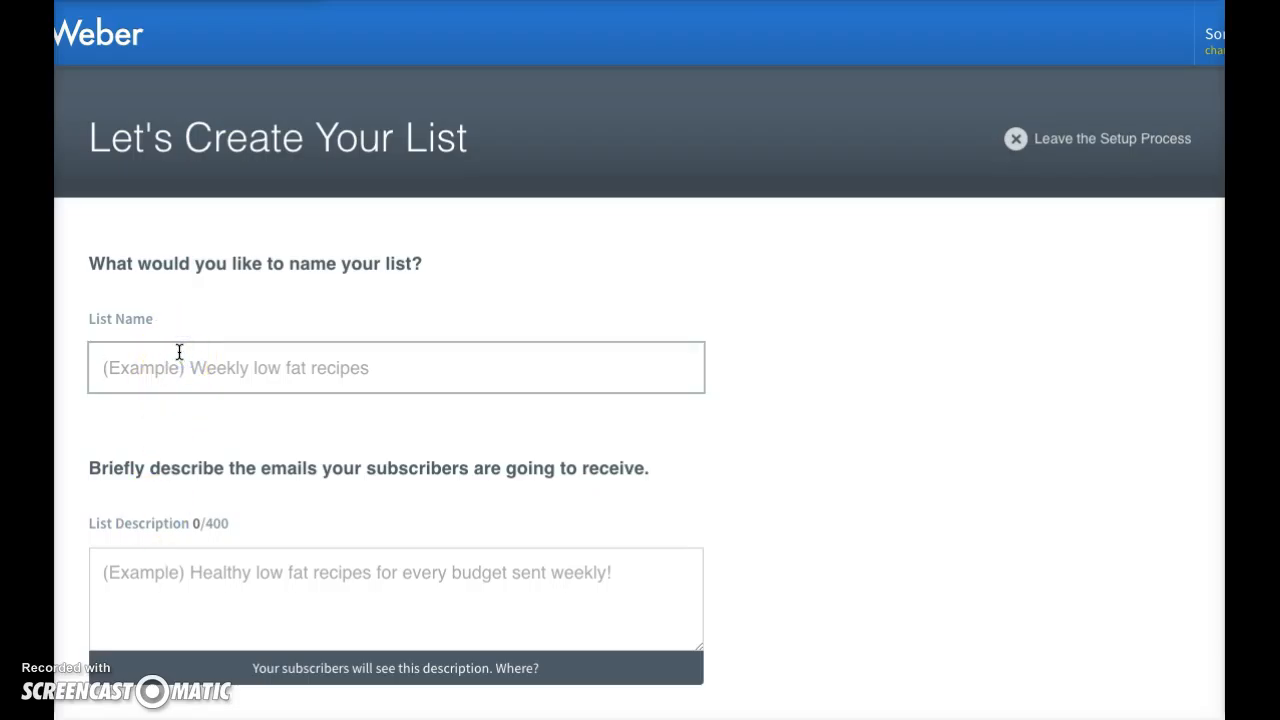
type("bus")
key("BackSpace")
key("BackSpace")
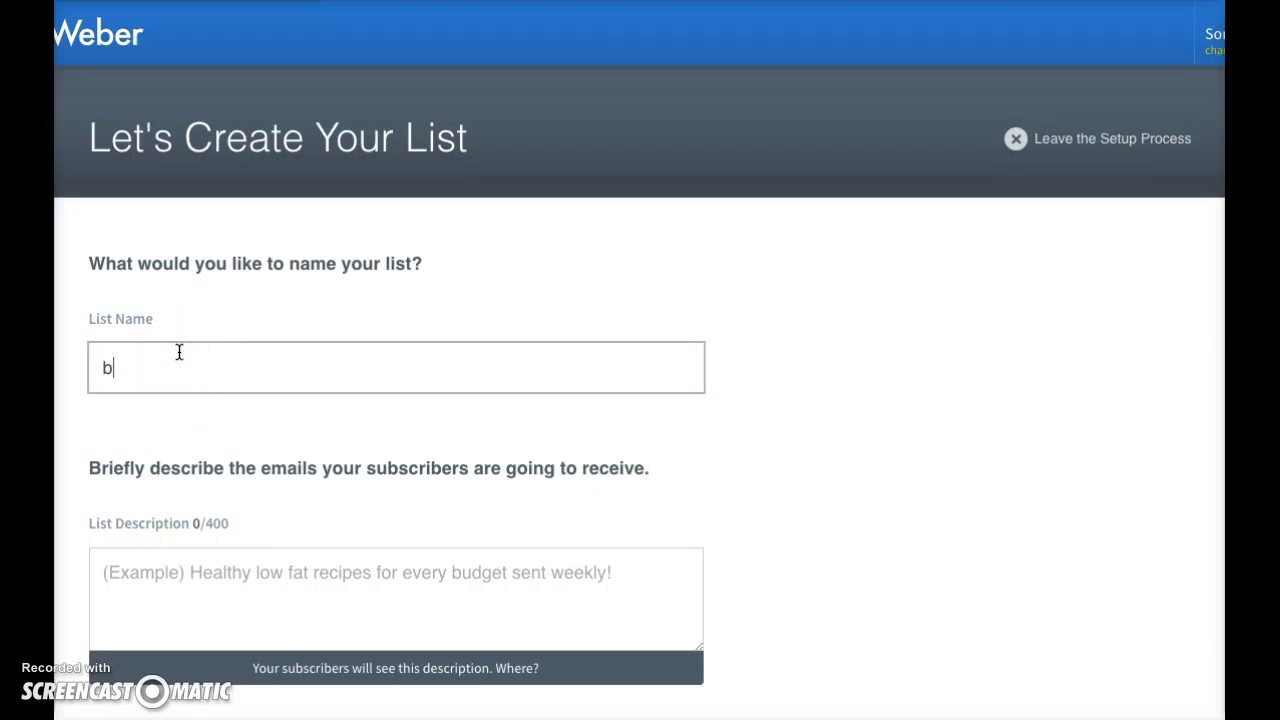
key("BackSpace")
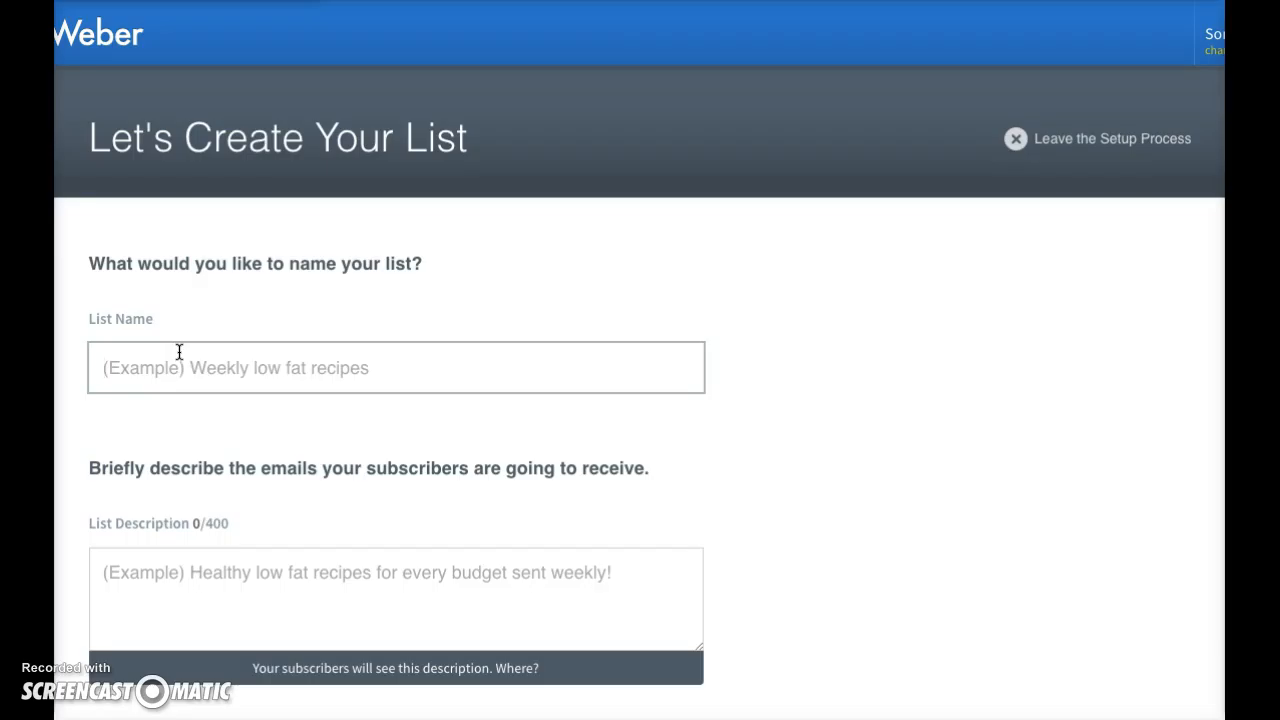
type("Motivational quotes and bi")
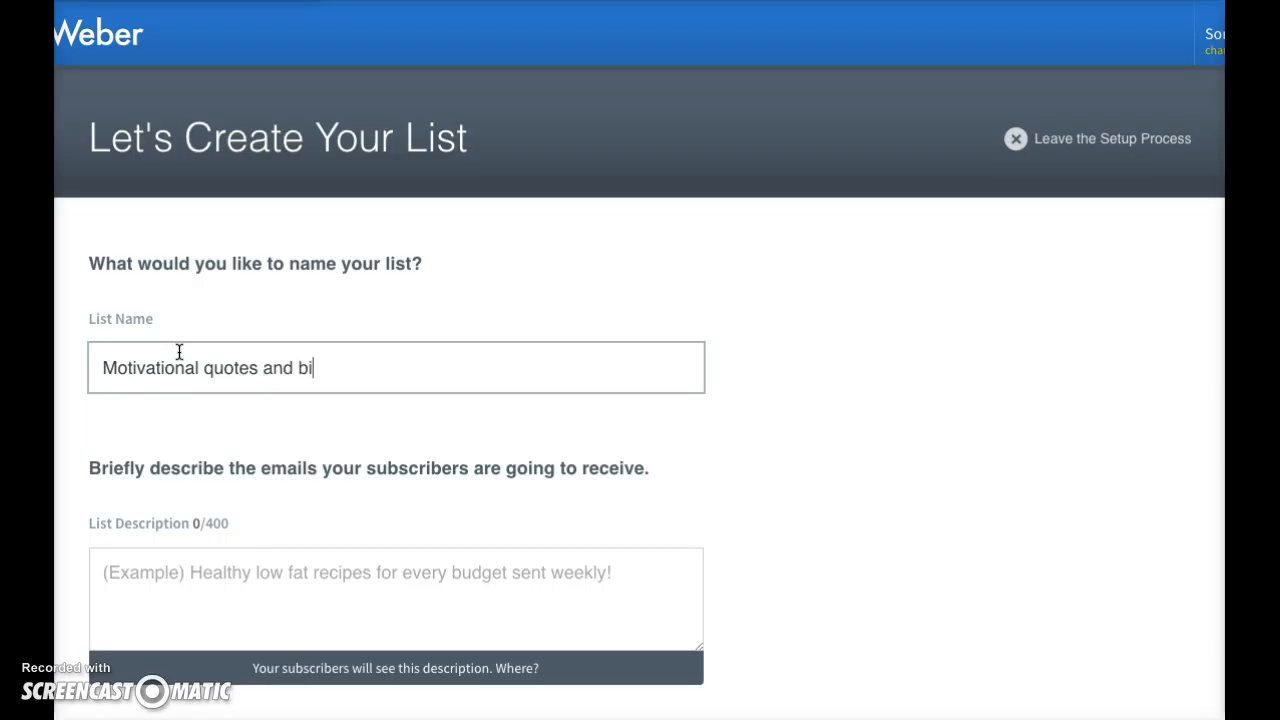
type("z tips")
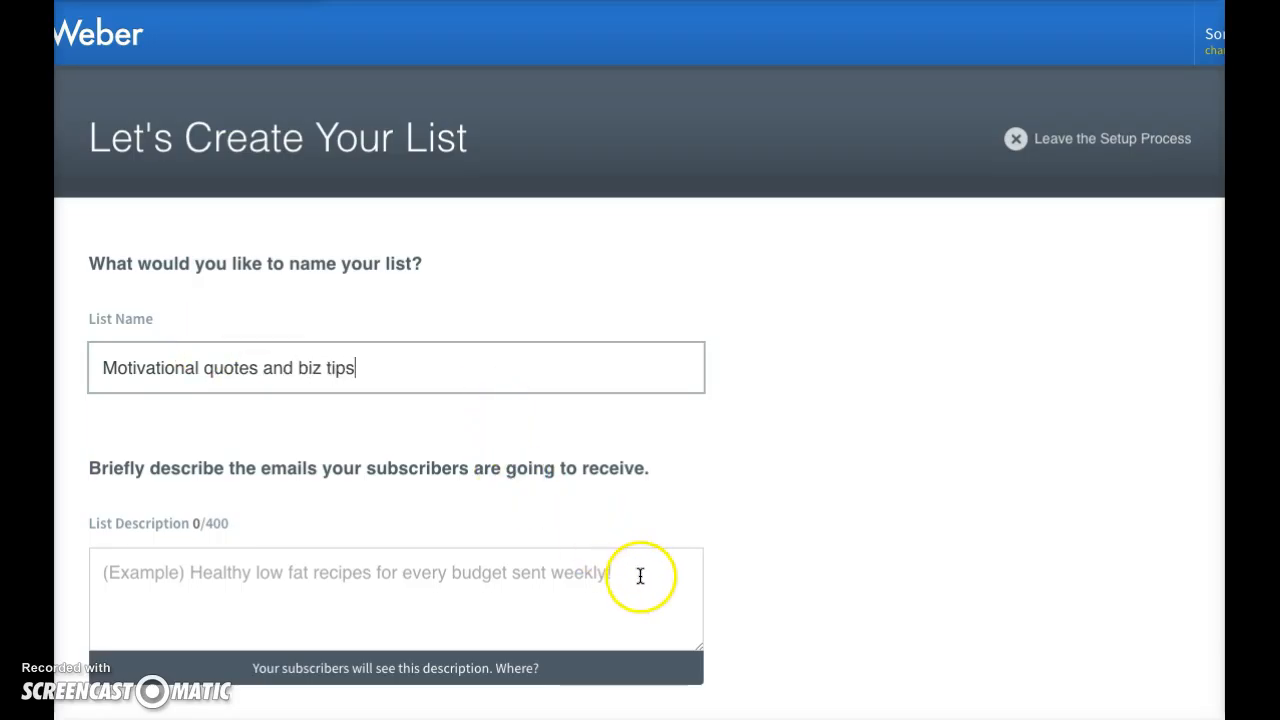
Enter the list description "Motivational quotes sent daily to keep you going and happy!"
scroll(640, 576, "down", 1)
scroll(730, 528, "down", 1)
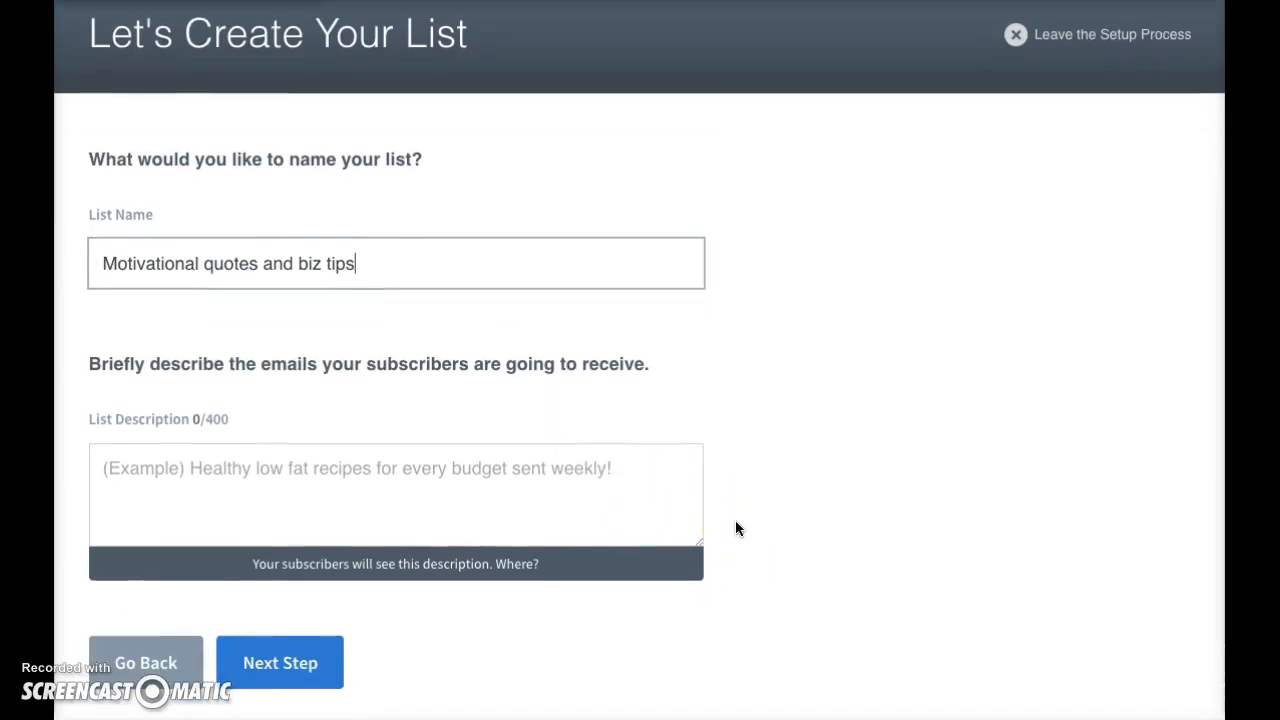
left_click(545, 484)
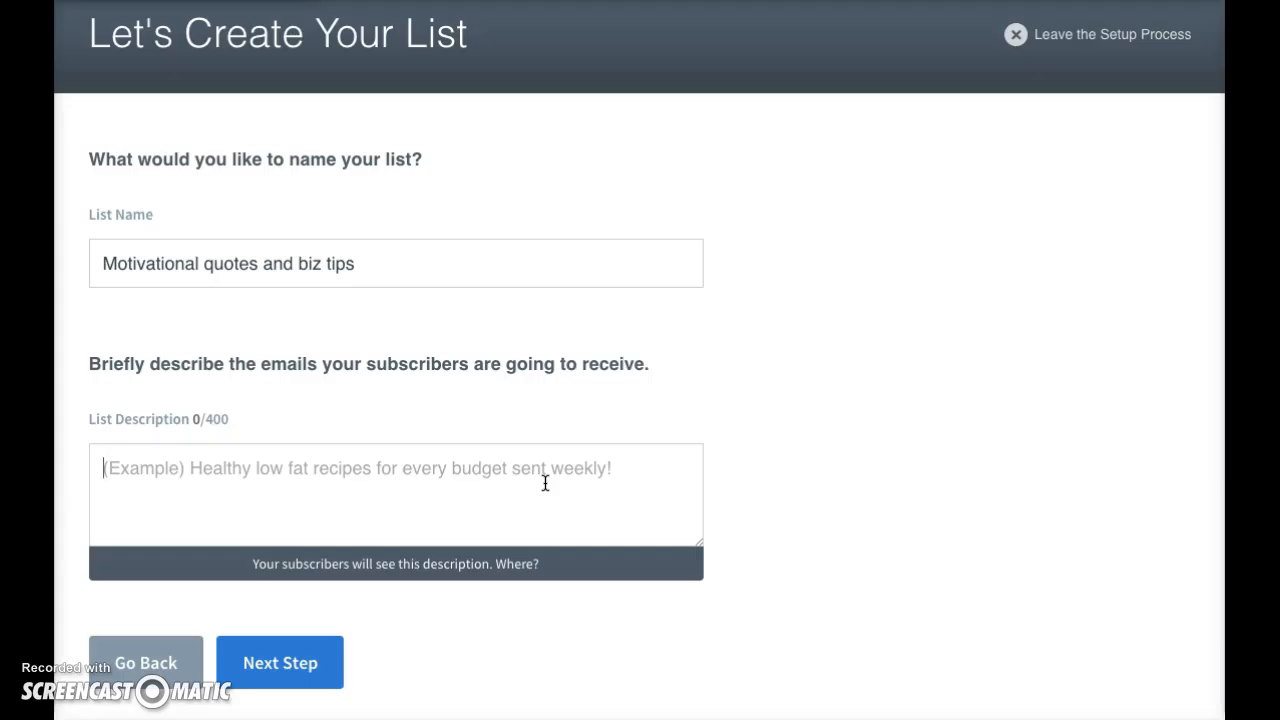
type("Motivational quotes sent daily to kee y")
key("BackSpace")
key("BackSpace")
type("p you")
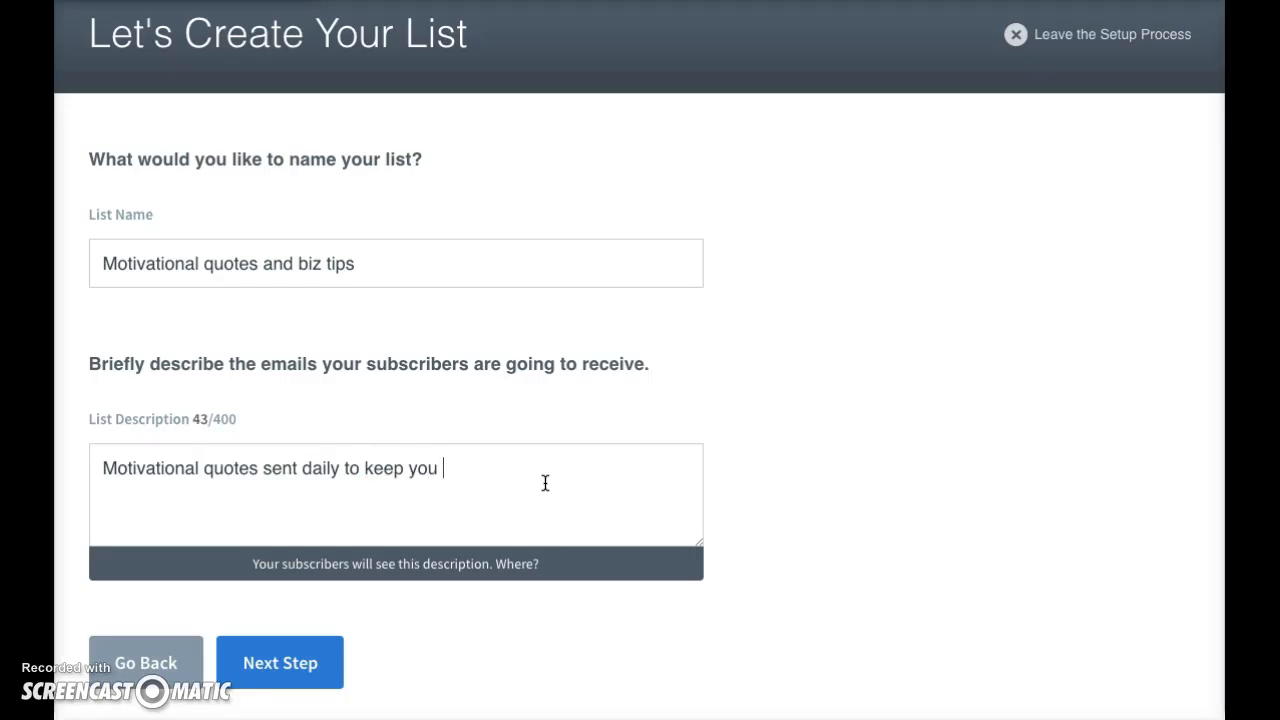
type(" going and happy!")
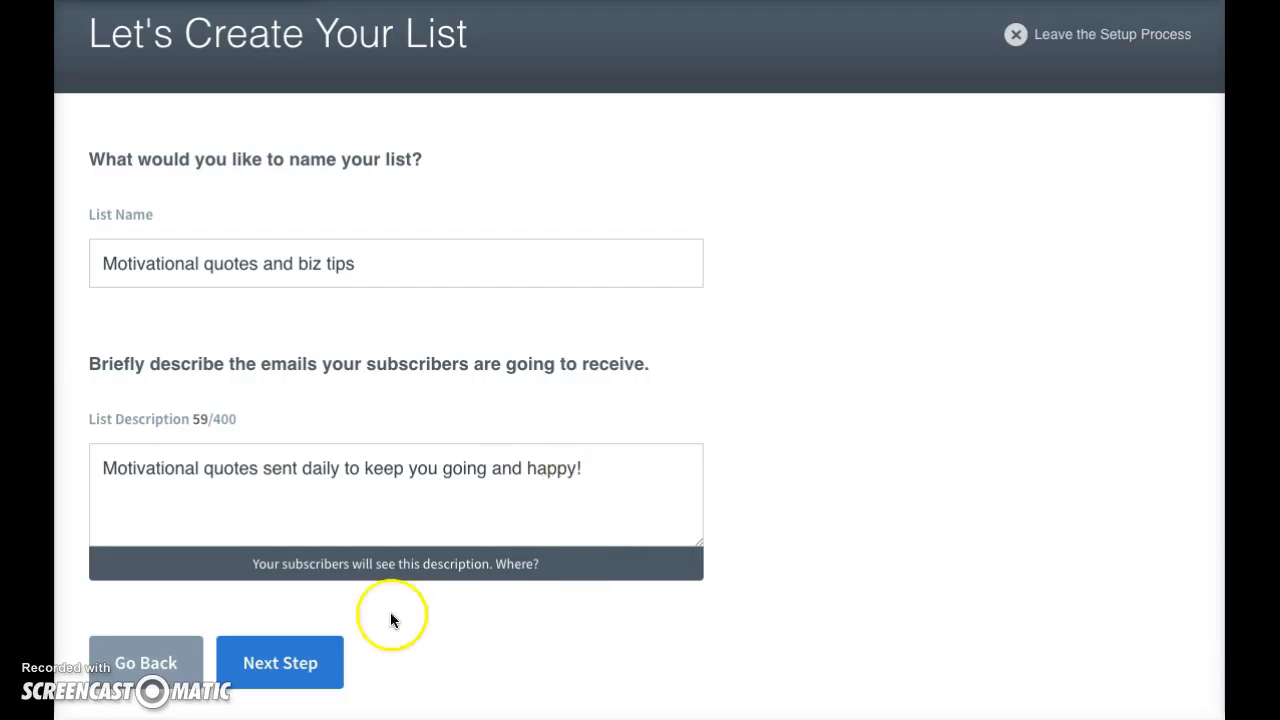
Continue past the list details, review the default confirmation message and approve it to create the list
left_click(313, 665)
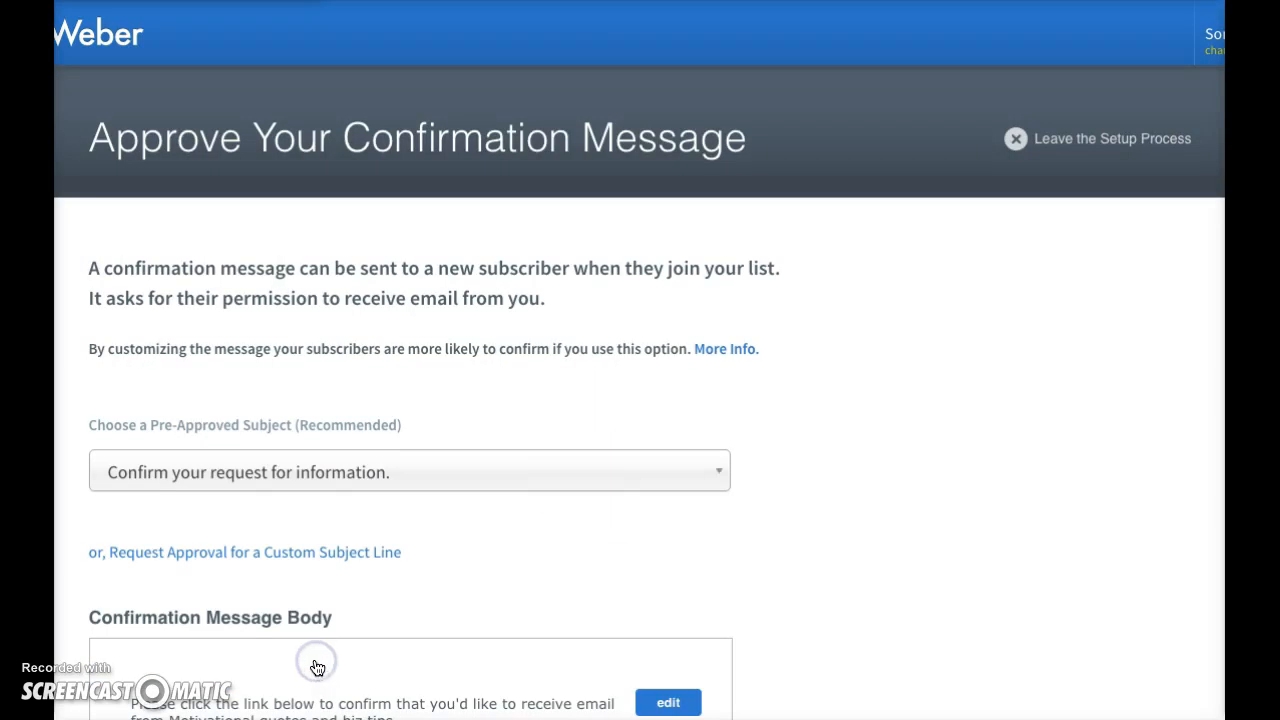
scroll(778, 480, "down", 1)
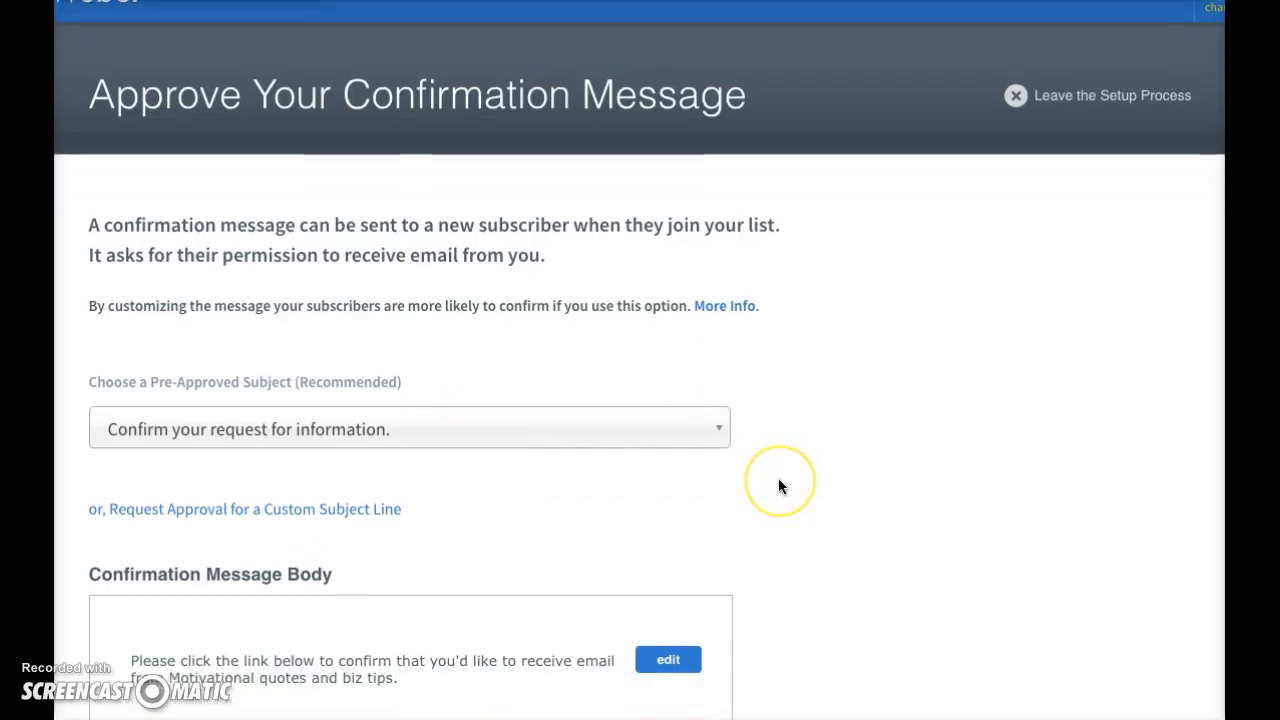
scroll(779, 481, "up", 1)
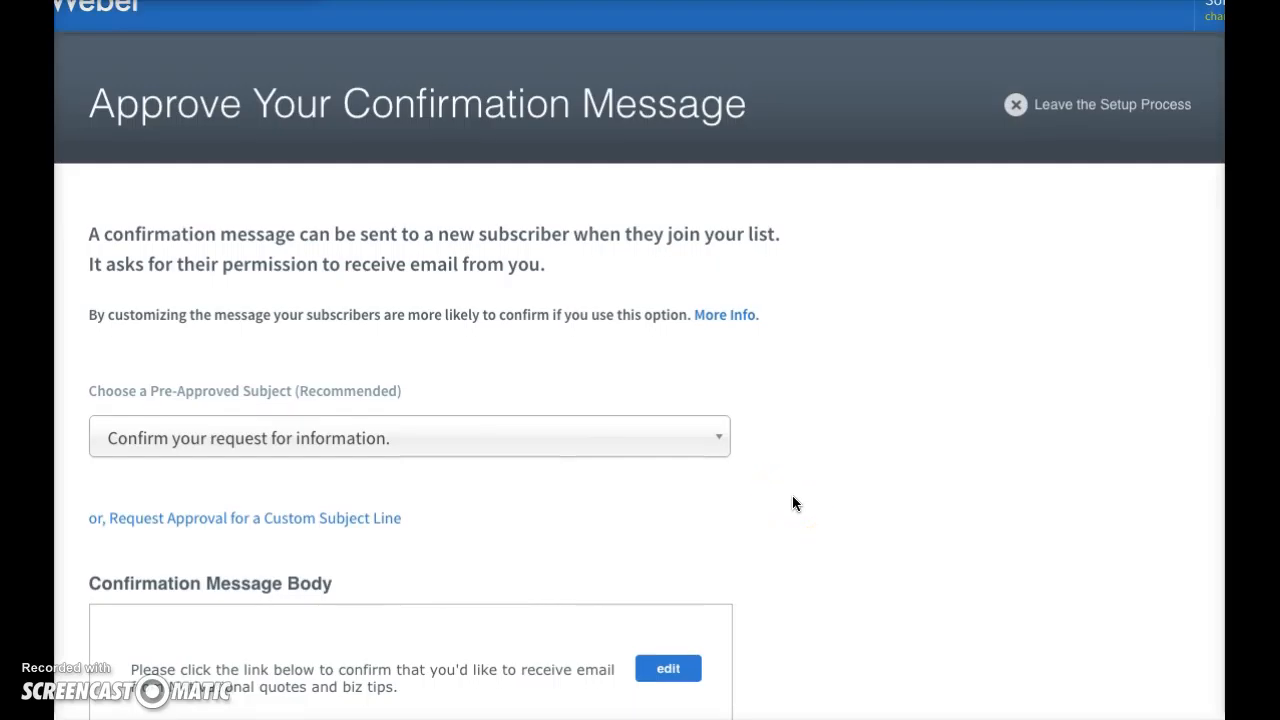
scroll(792, 503, "down", 1)
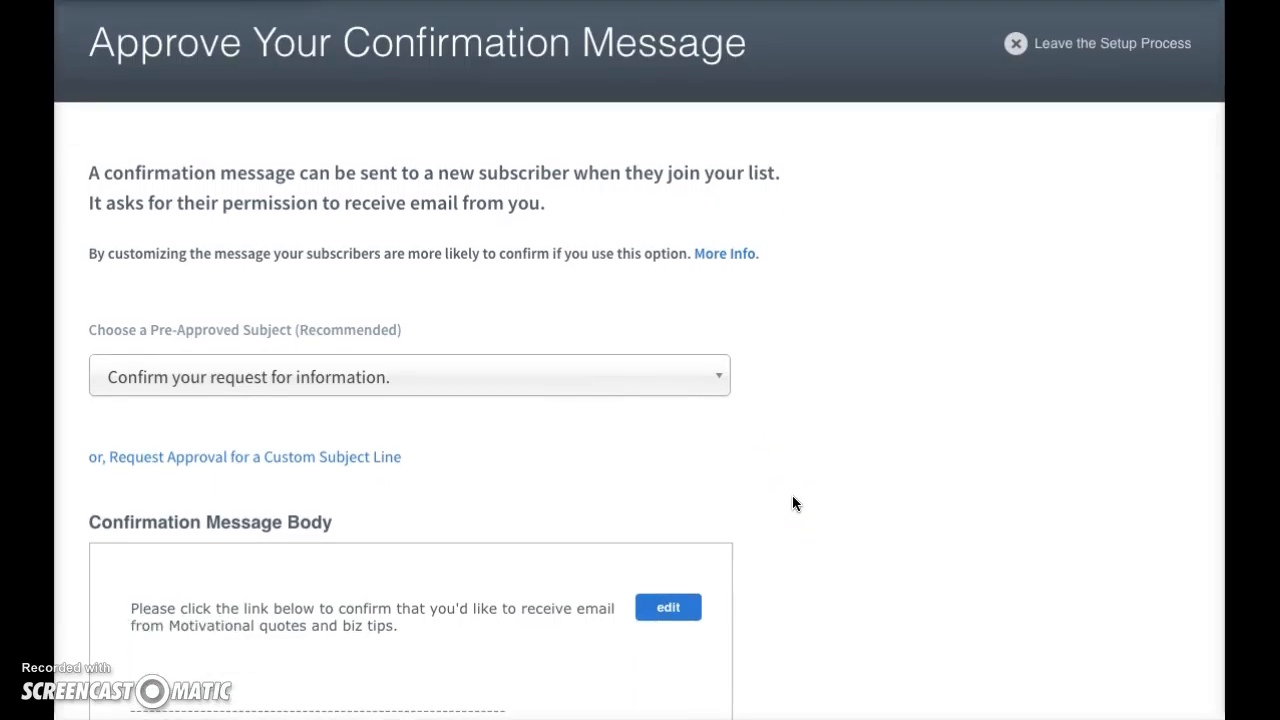
scroll(796, 504, "up", 1)
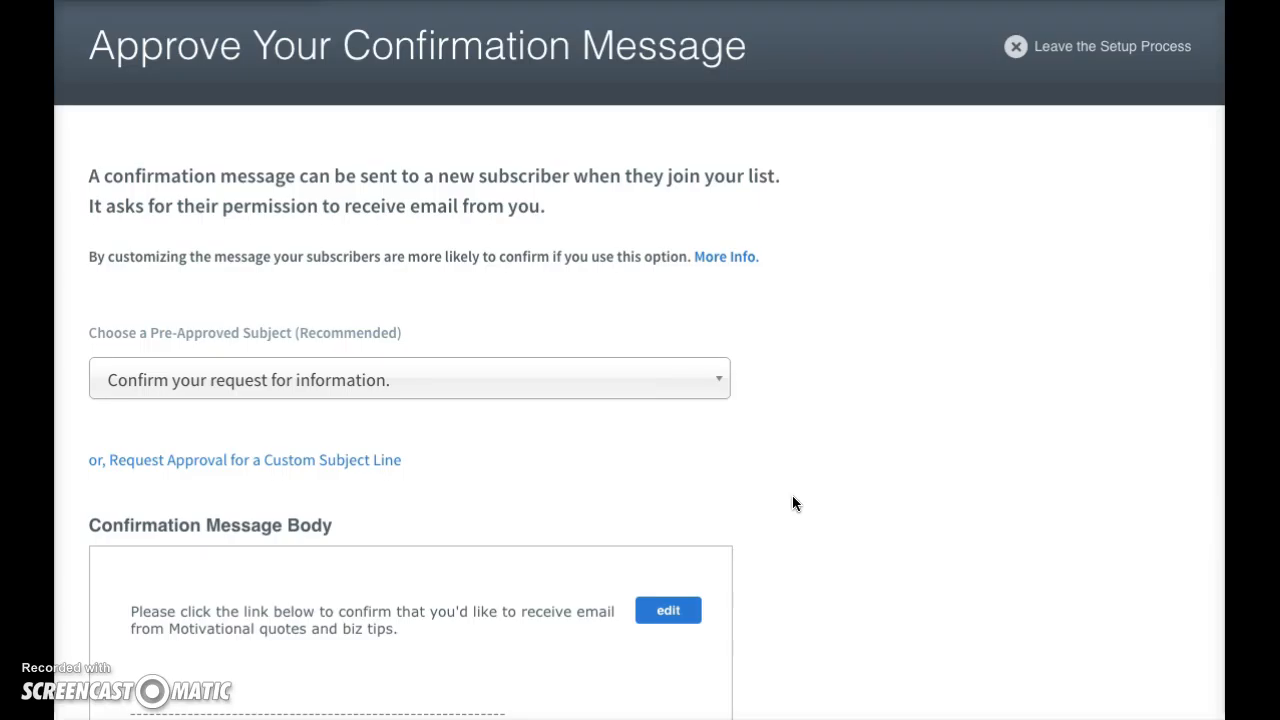
scroll(792, 496, "down", 1)
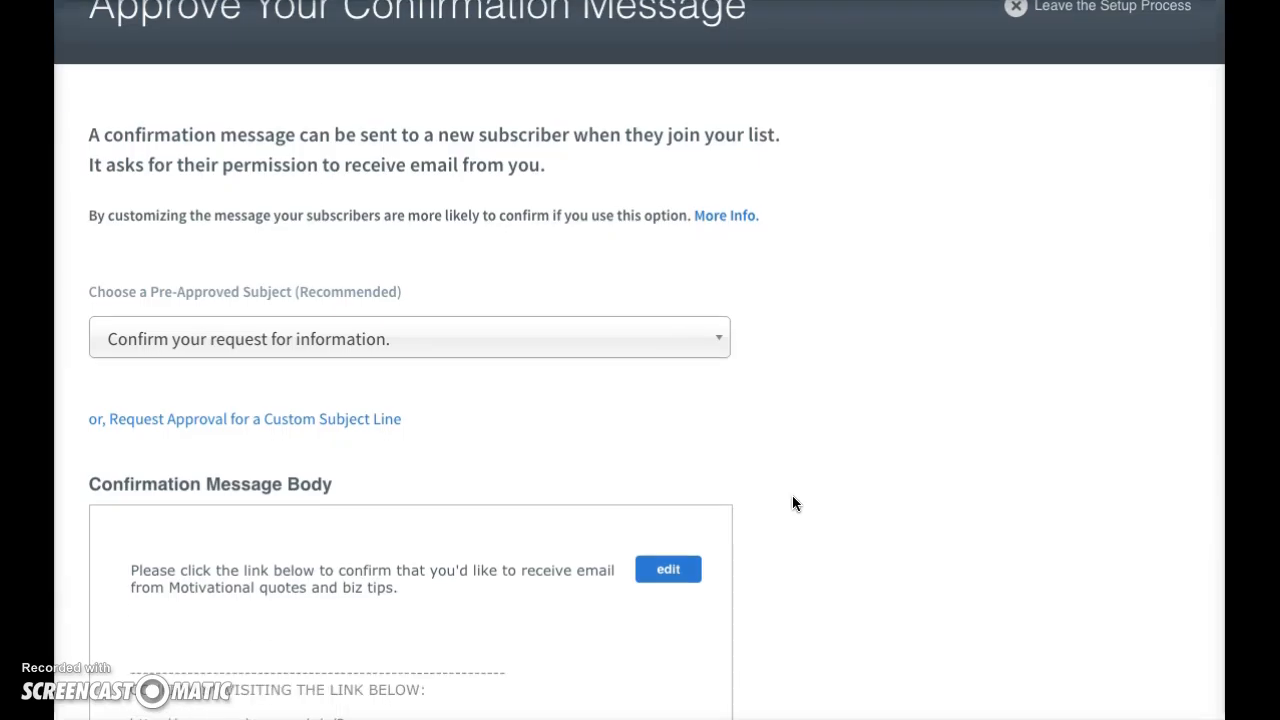
scroll(792, 496, "down", 2)
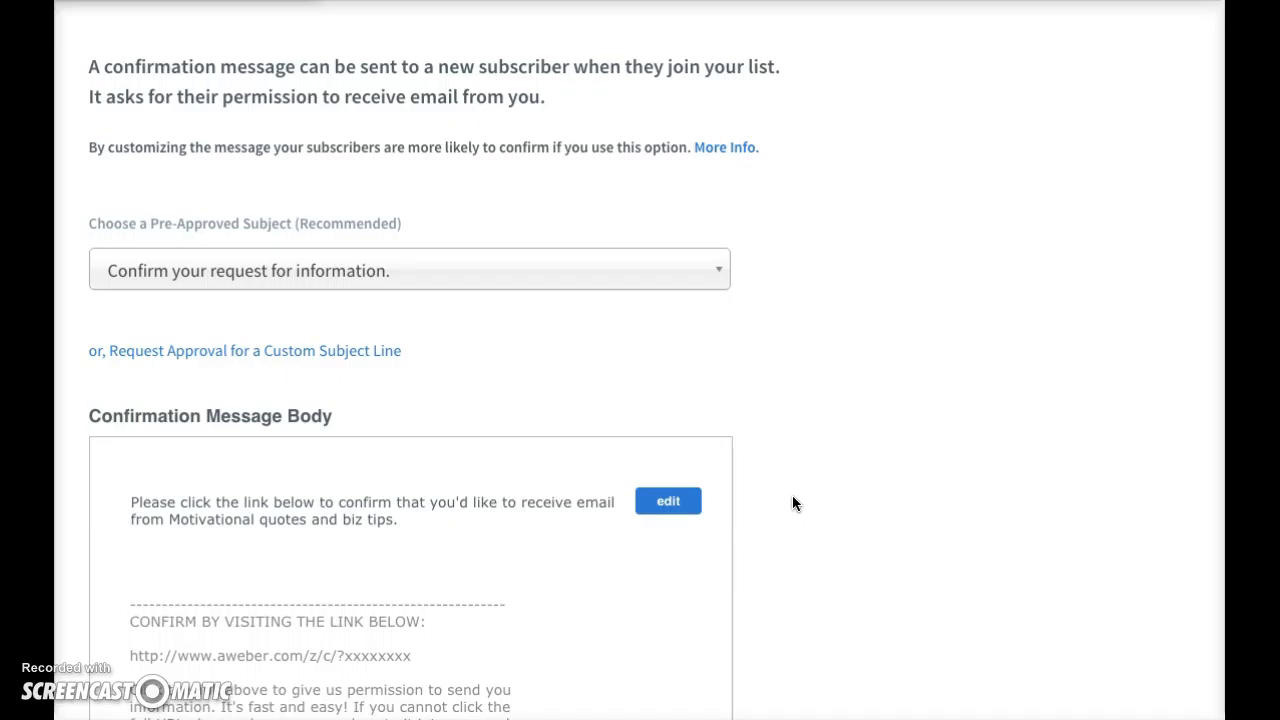
scroll(793, 496, "down", 6)
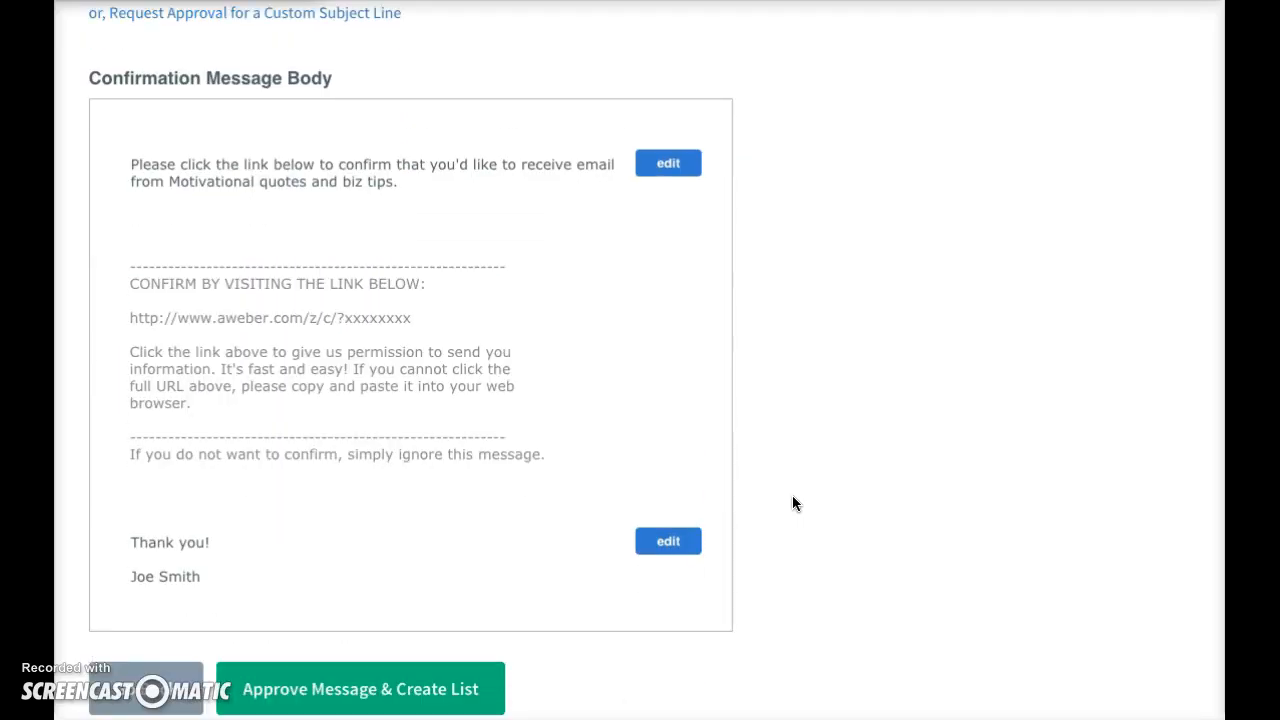
scroll(792, 503, "down", 2)
left_click(424, 603)
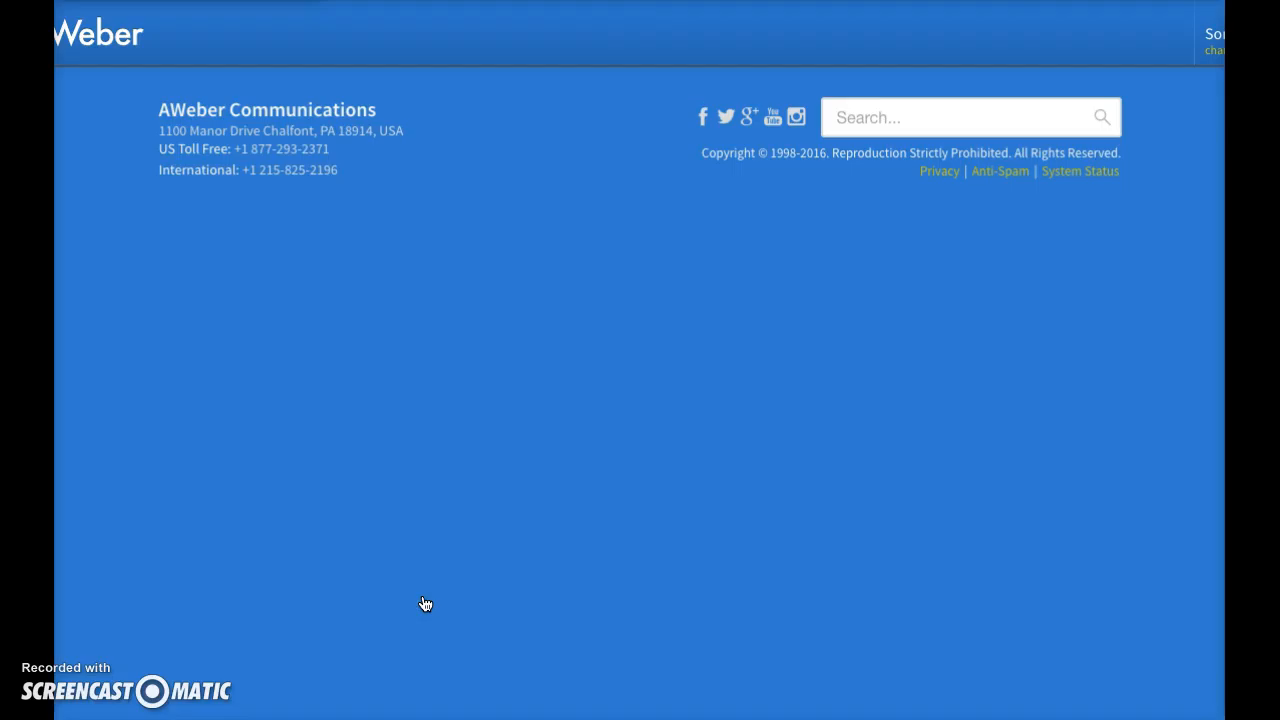